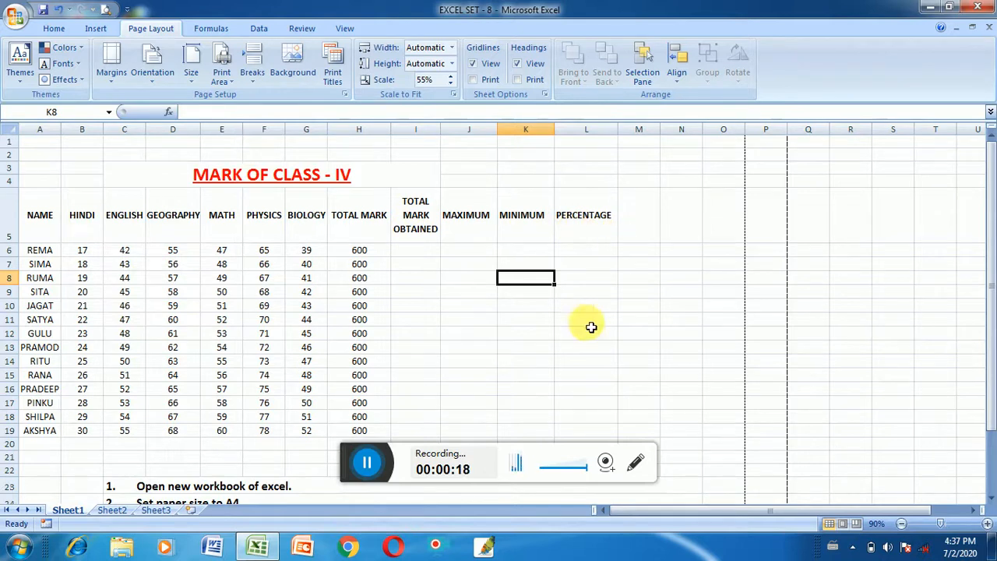
Calculate the total mark obtained in I6 with =SUM(B6:G6) and fill the formula down to I19
drag(356, 458, 361, 485)
click(405, 250)
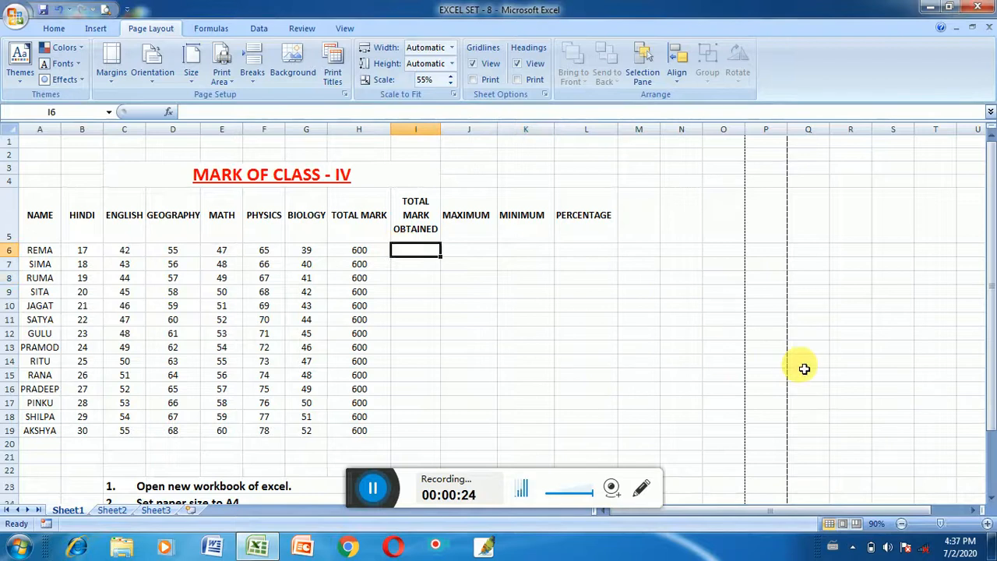
text(=)
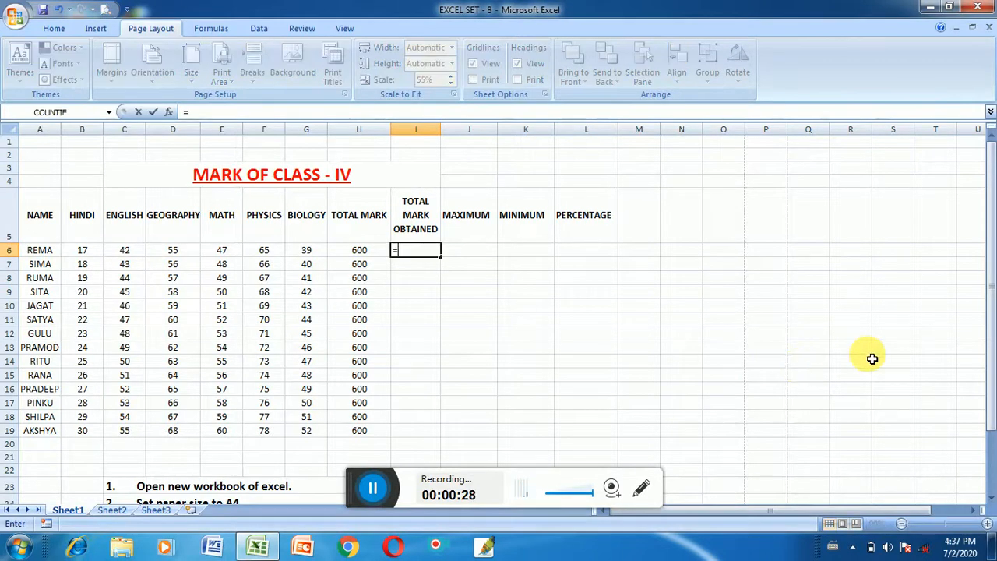
text(sum)
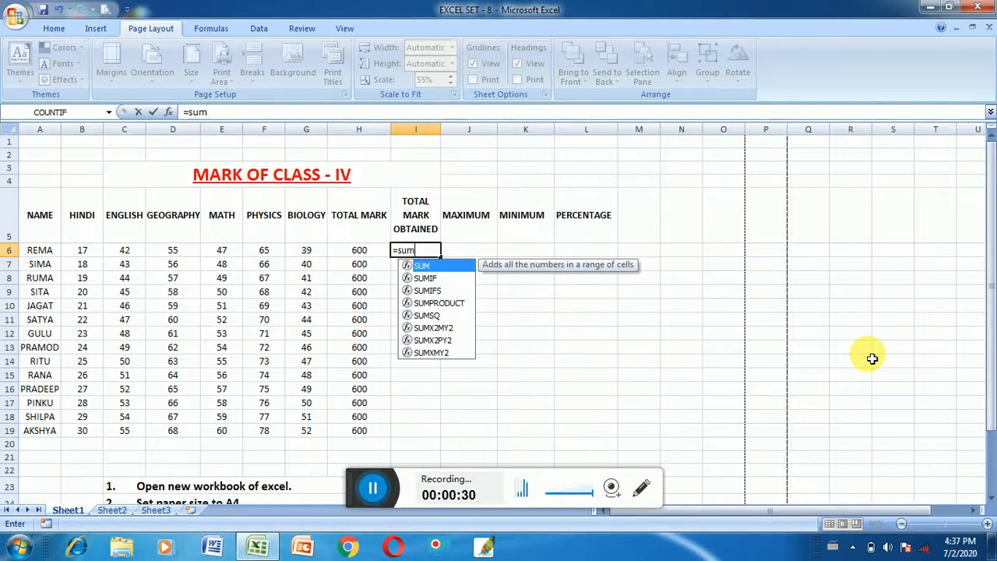
text(()
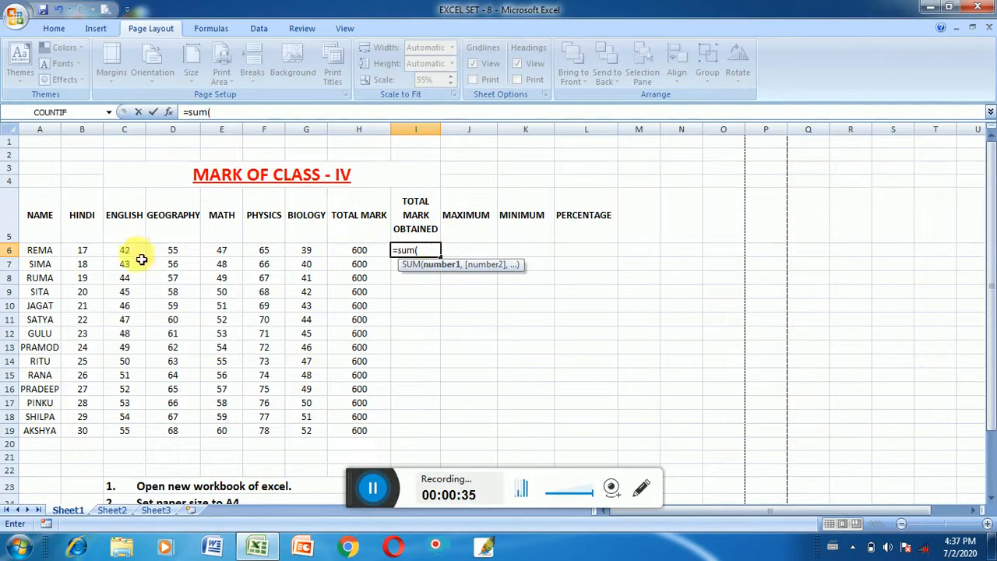
drag(80, 255, 308, 251)
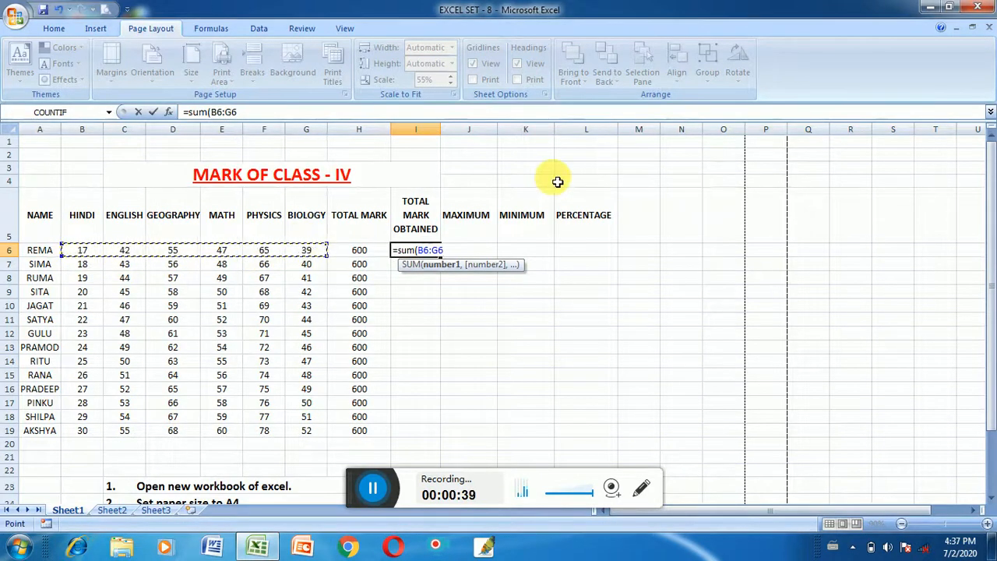
text())
key(Return)
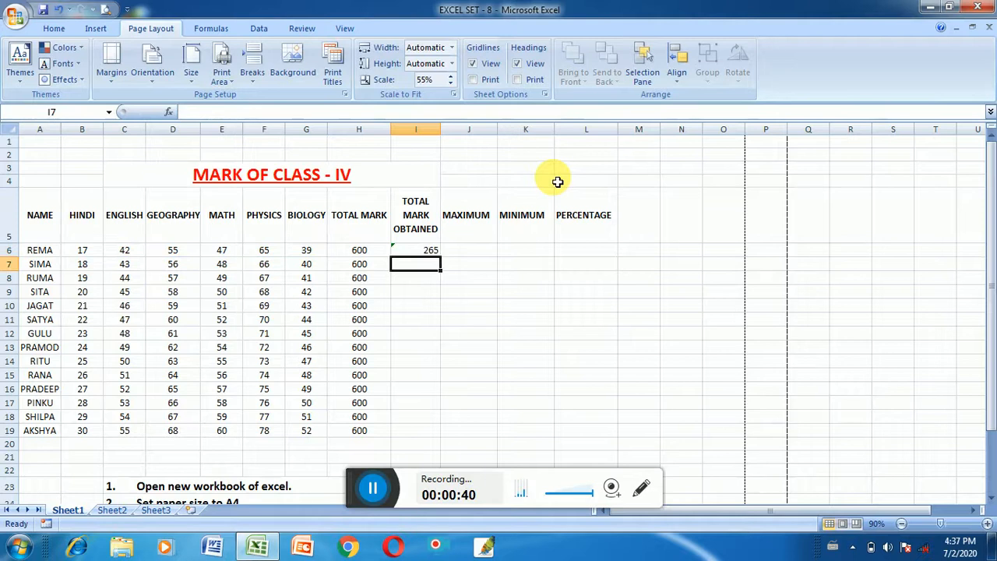
click(433, 253)
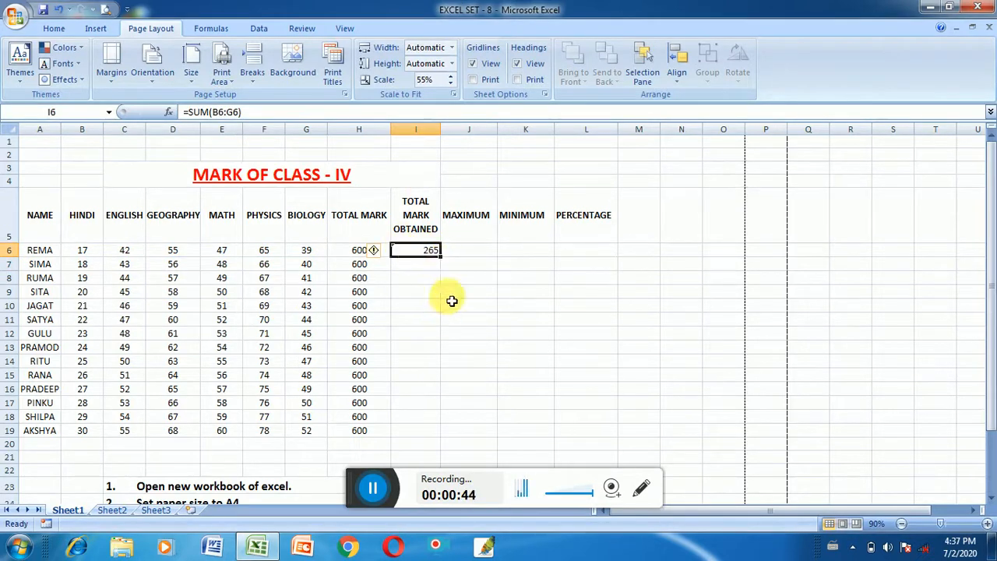
drag(441, 257, 423, 434)
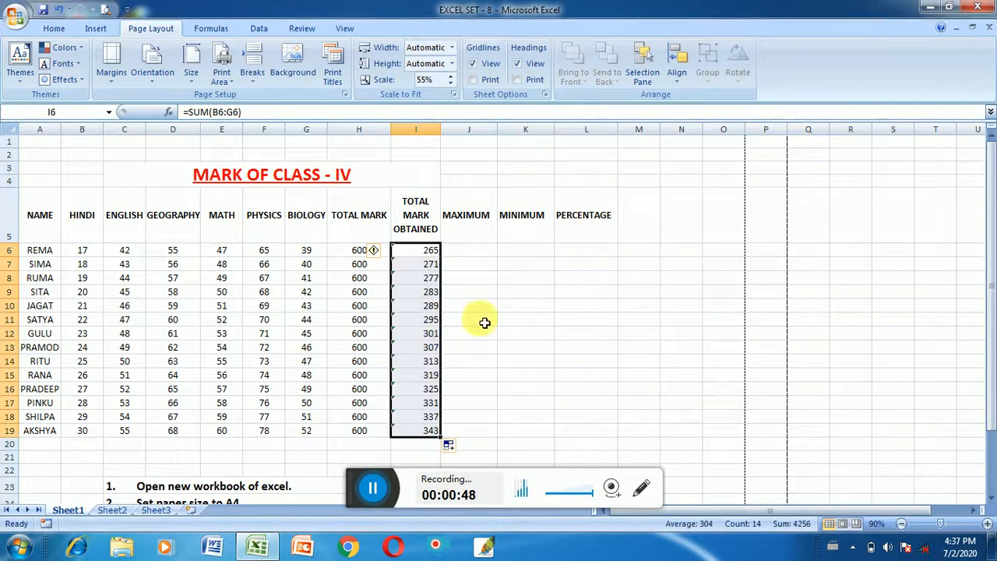
Calculate the maximum mark in J6 with =MAX(B6:G6) and fill the formula down to J19
click(461, 250)
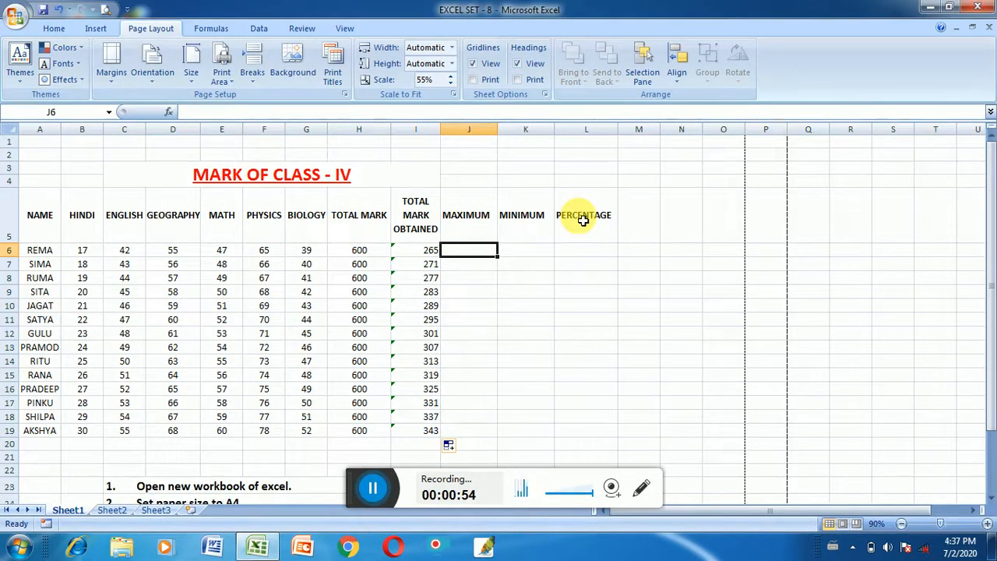
text(=ma)
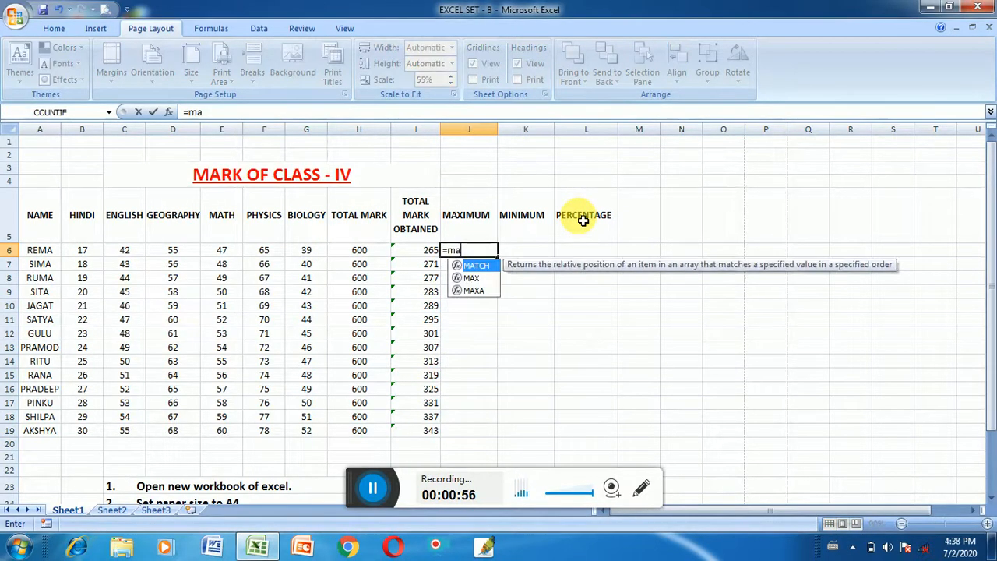
text(x()
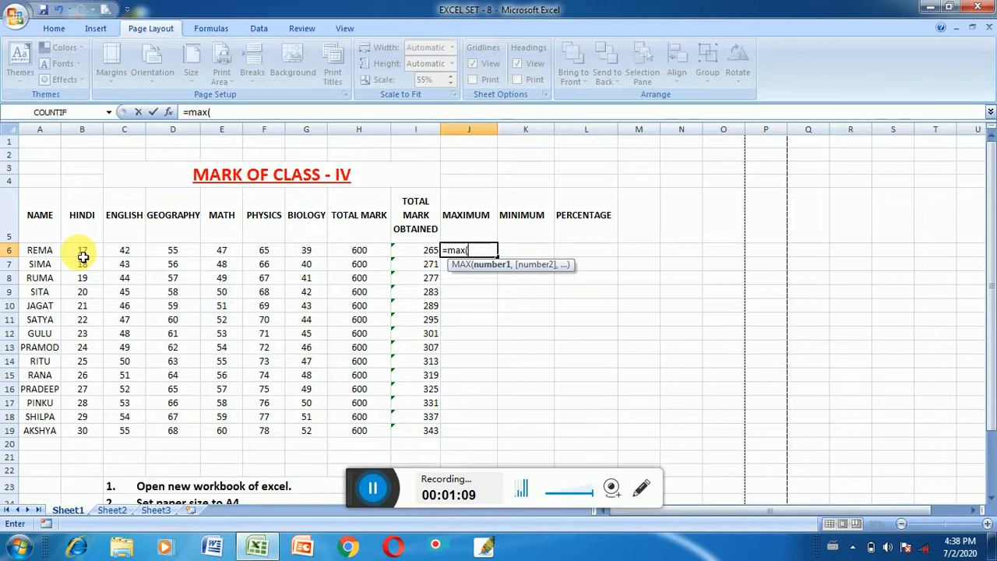
drag(82, 256, 321, 251)
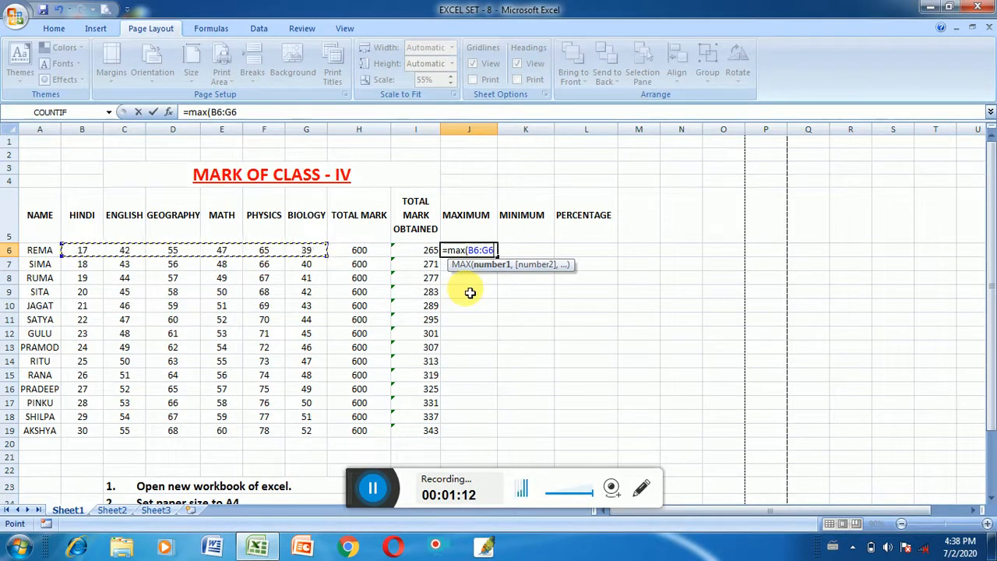
text())
key(Return)
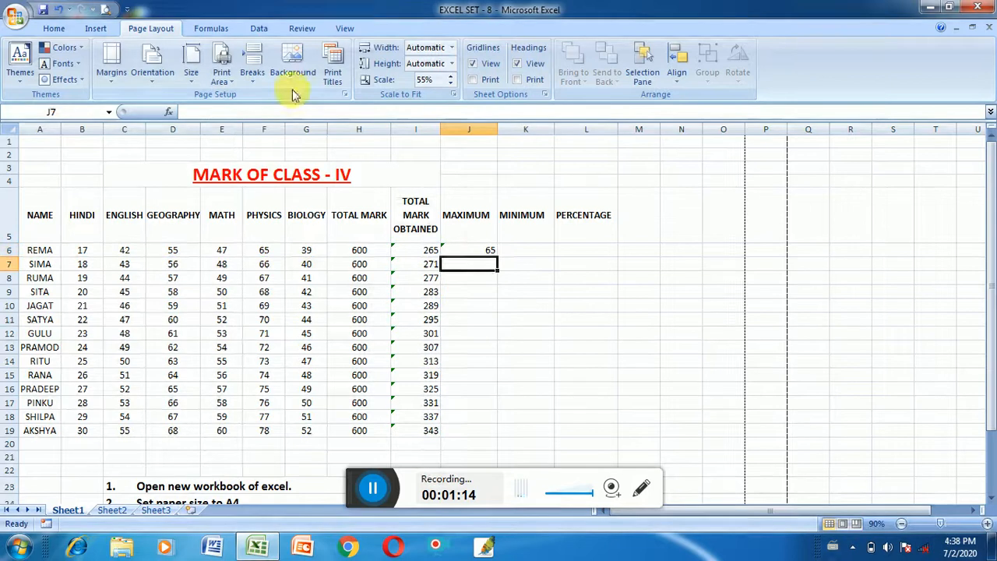
click(478, 250)
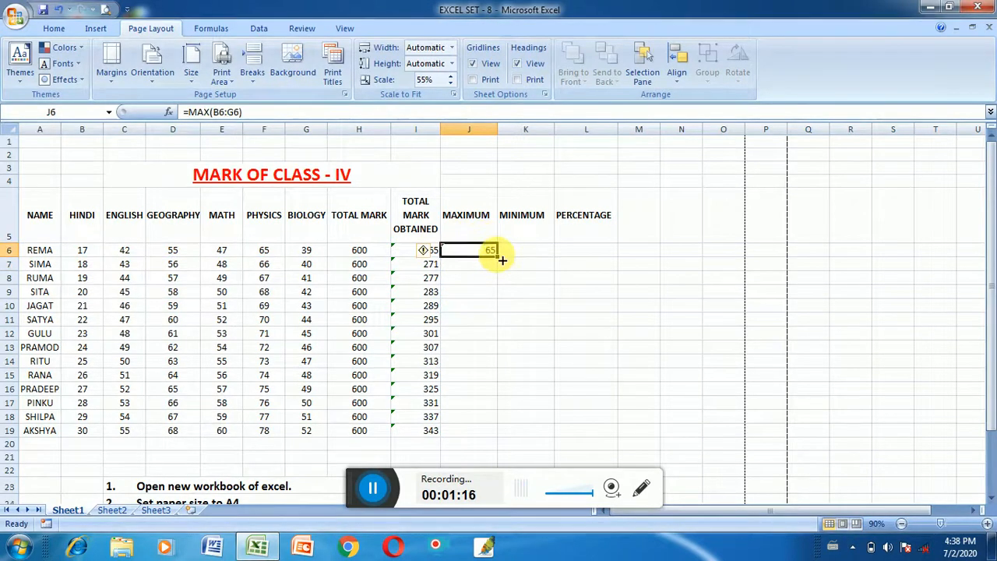
double_click(496, 256)
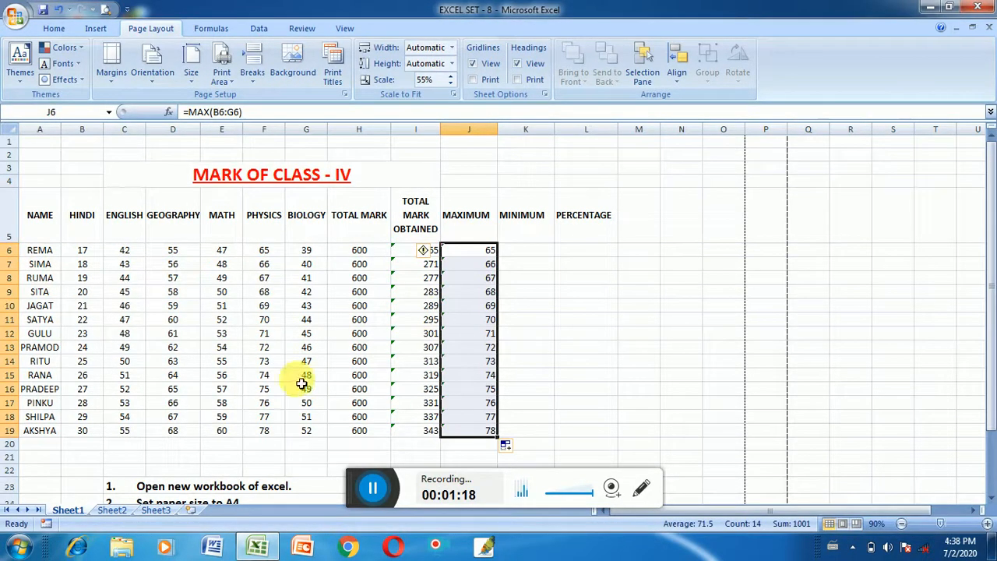
Calculate the minimum mark in K6 with =MIN(B6:G6) and fill the formula down to K19
click(523, 251)
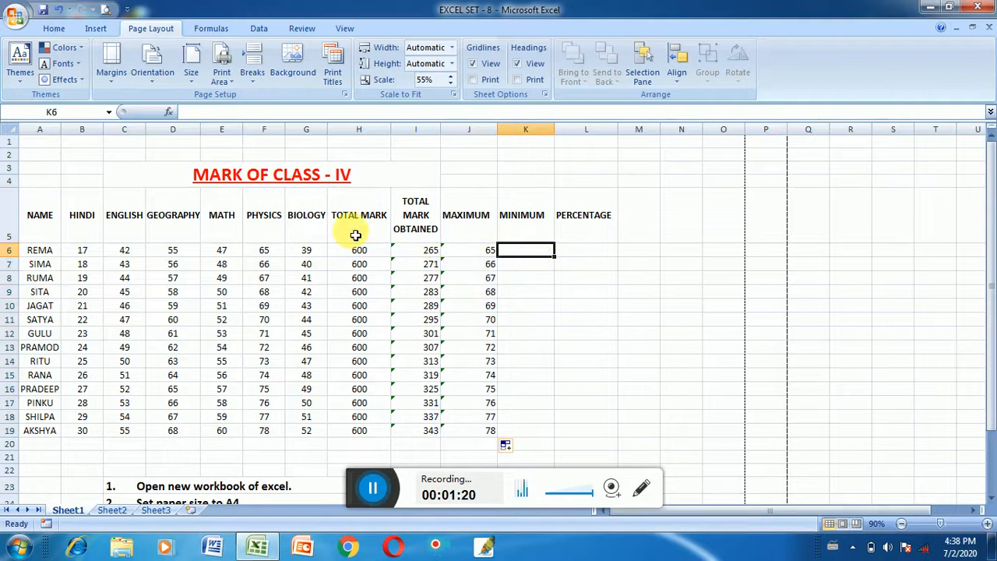
text(=)
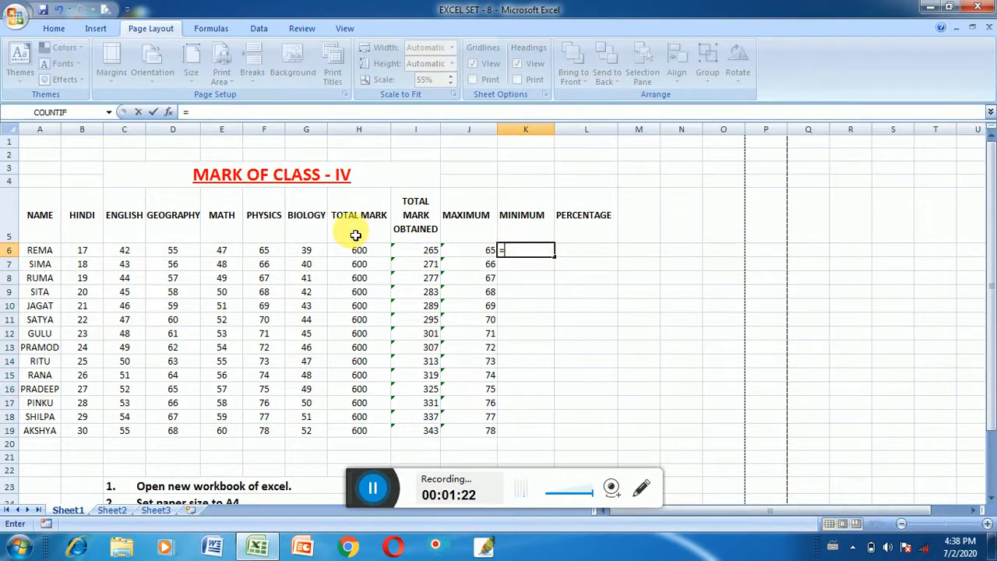
text(min)
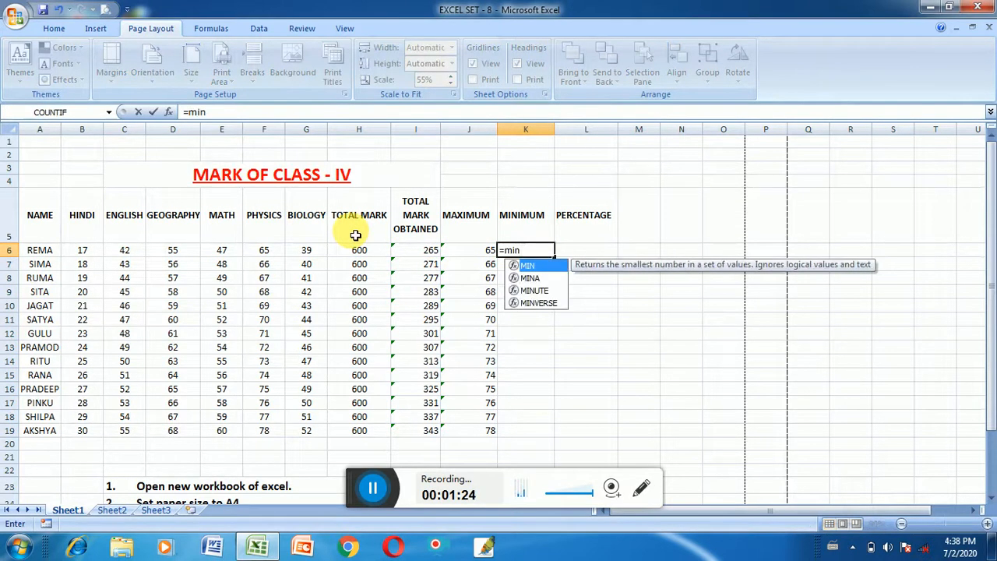
text(()
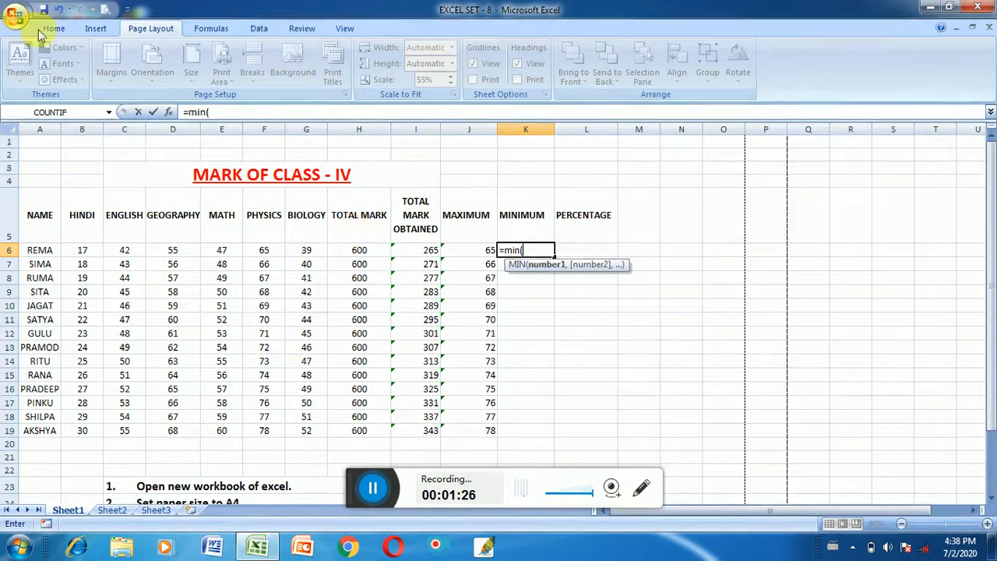
drag(87, 254, 303, 251)
text())
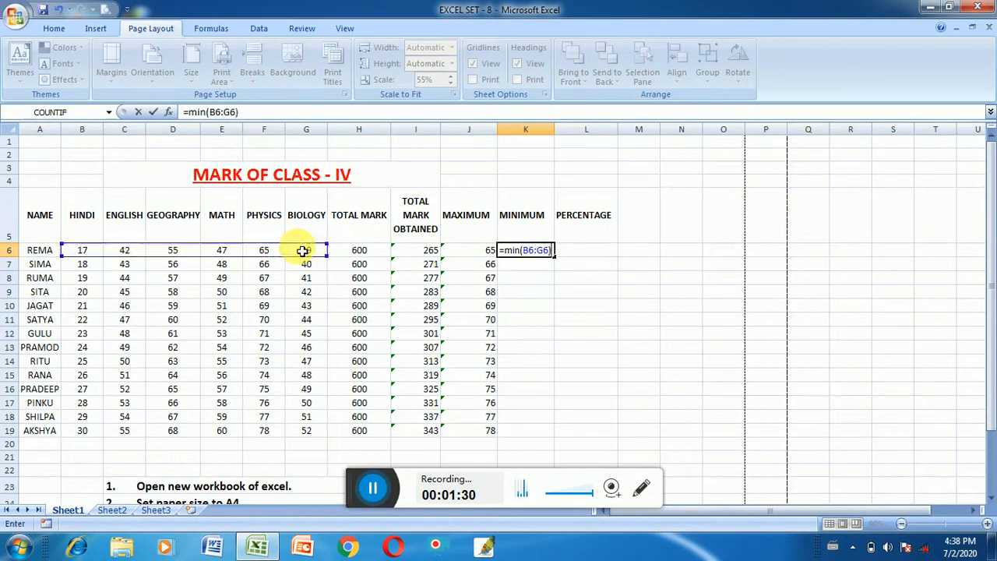
key(Return)
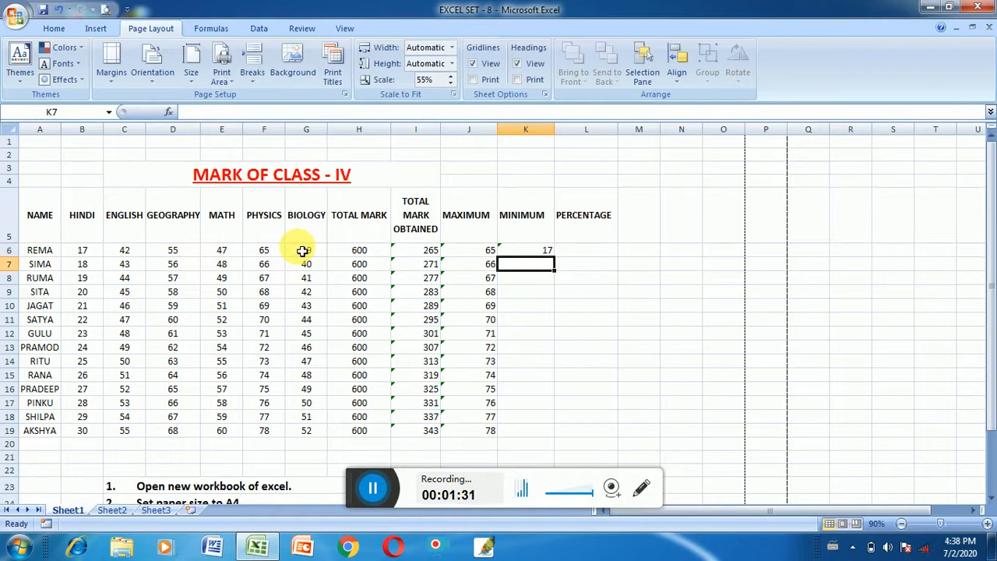
click(547, 249)
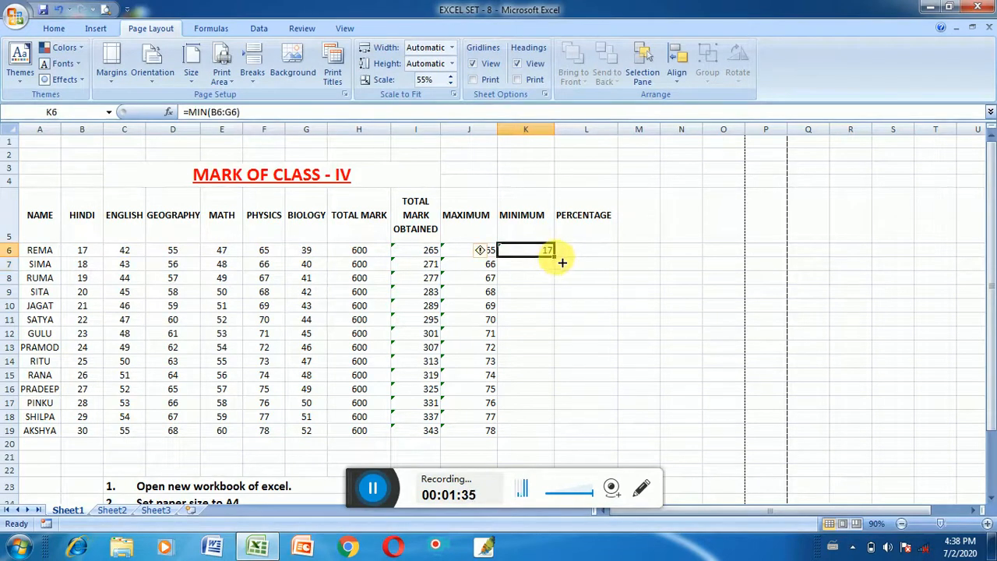
double_click(554, 255)
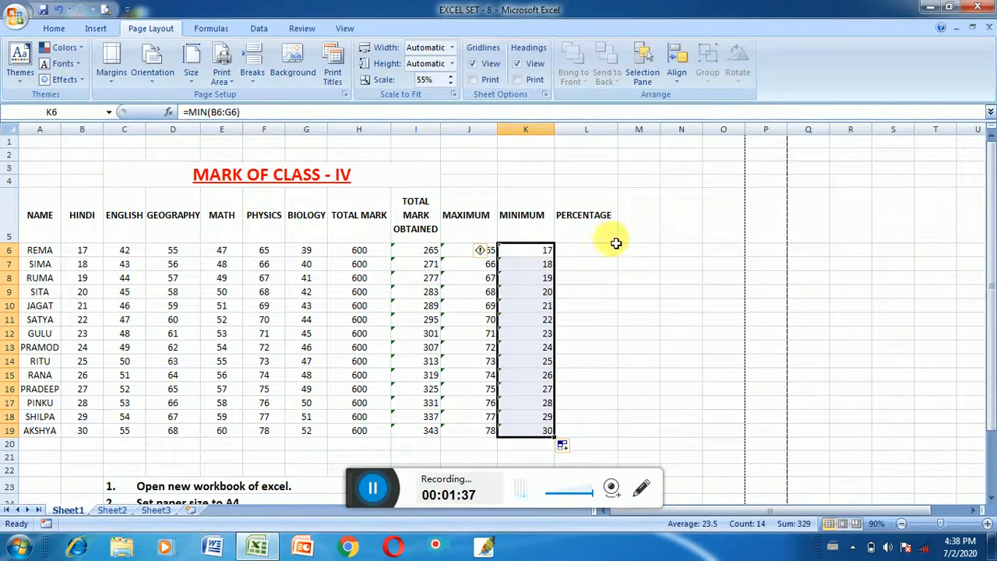
Calculate the percentage in L6 with =I6/H6*100 and fill the formula down to L19
click(579, 252)
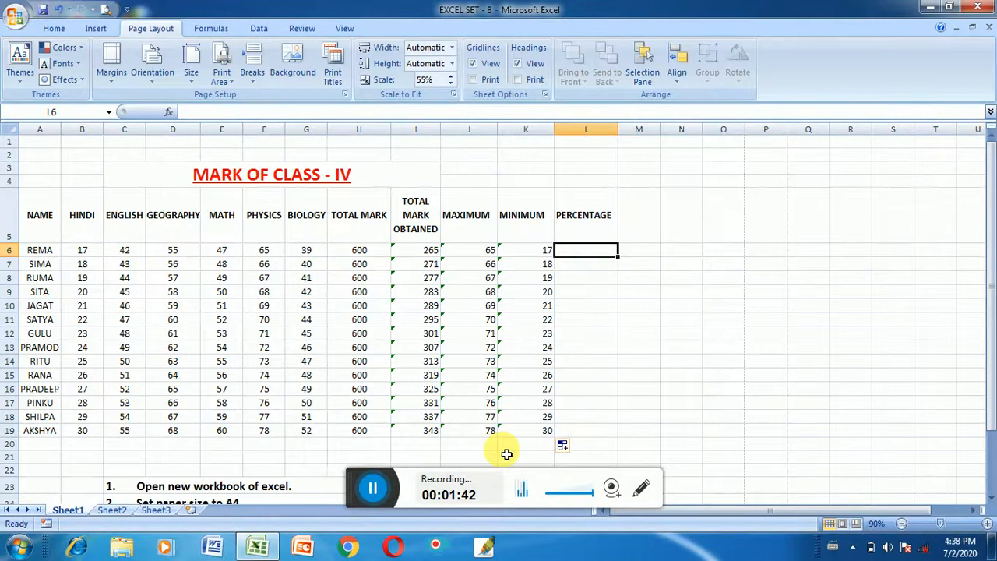
text(=)
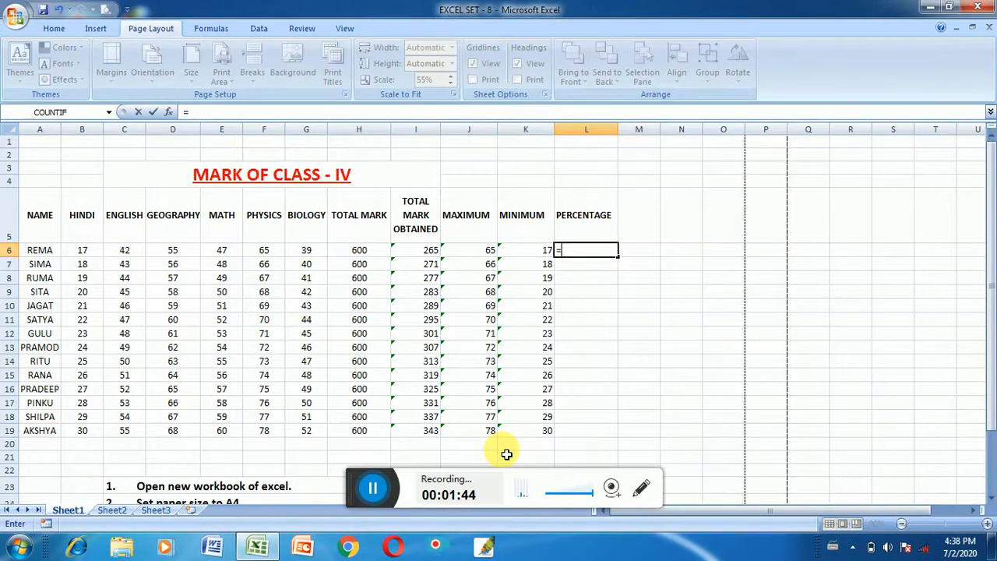
click(420, 255)
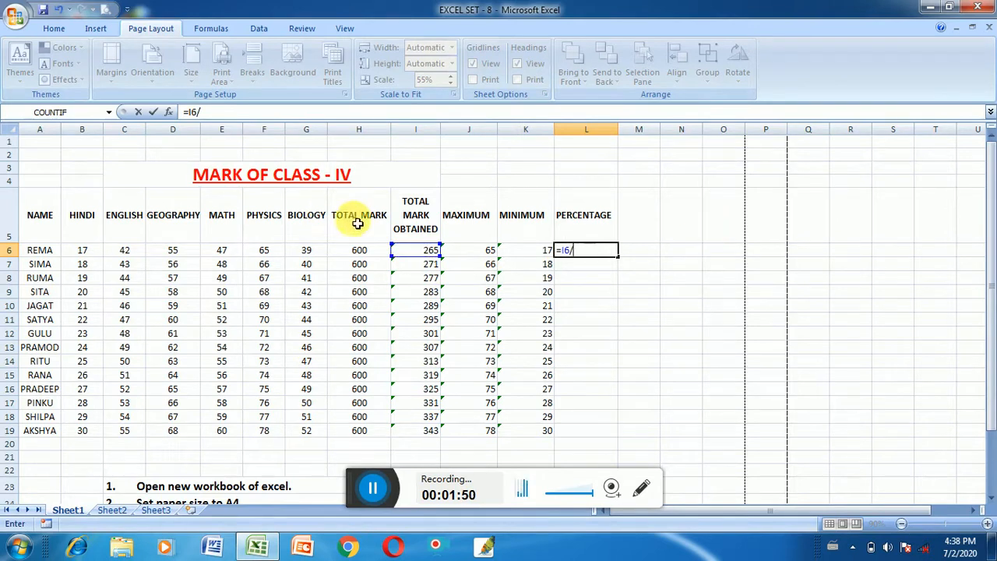
click(362, 251)
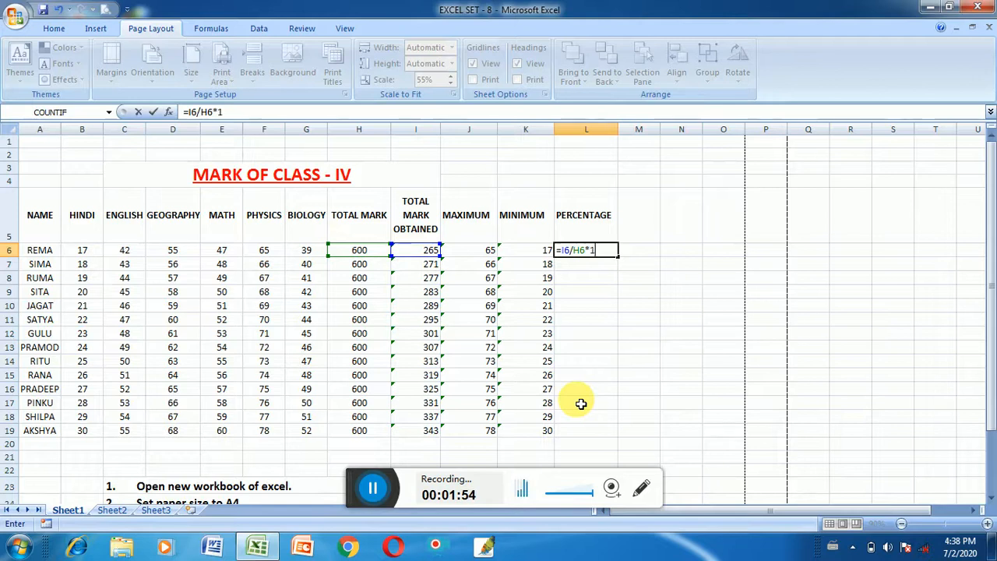
key(Return)
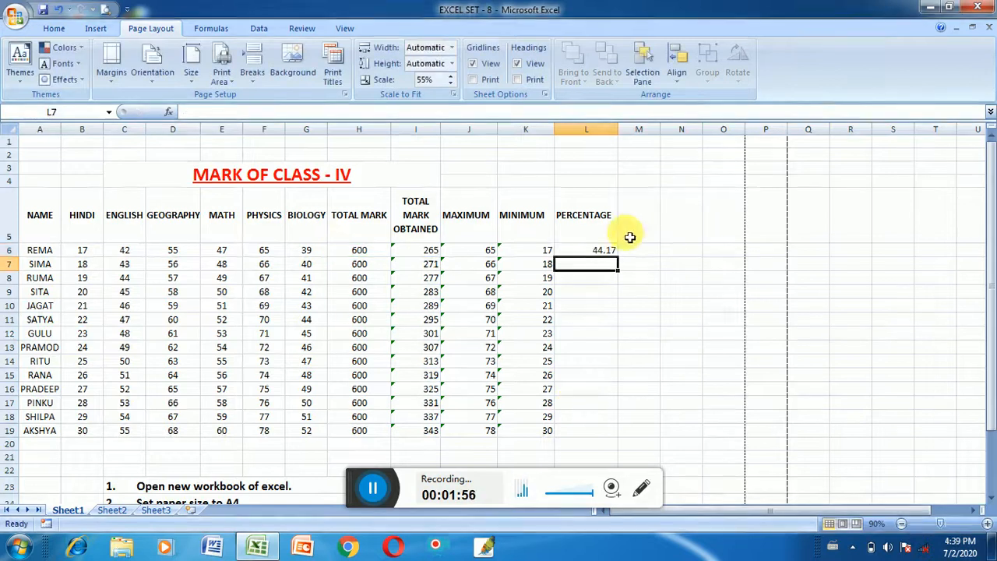
click(605, 254)
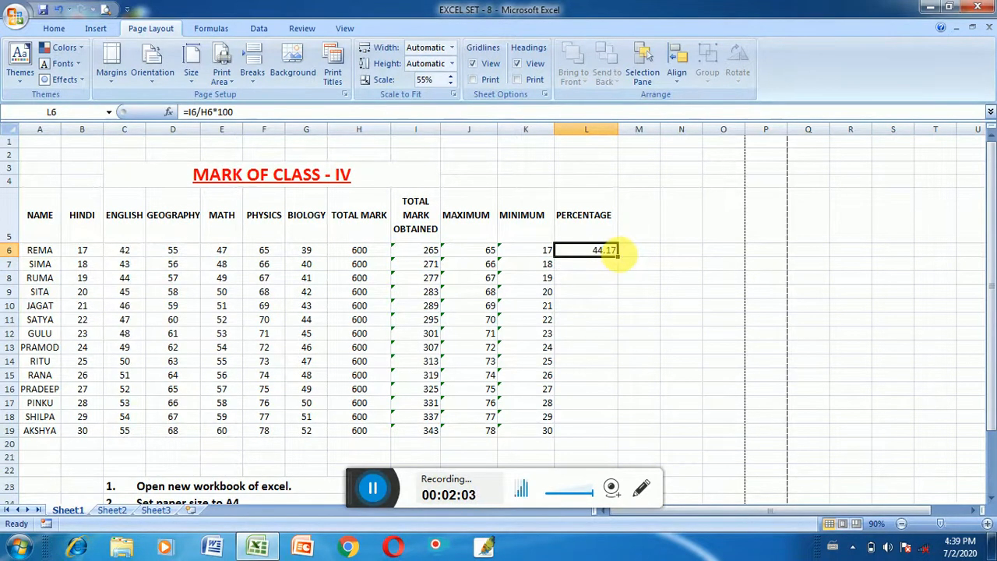
double_click(617, 257)
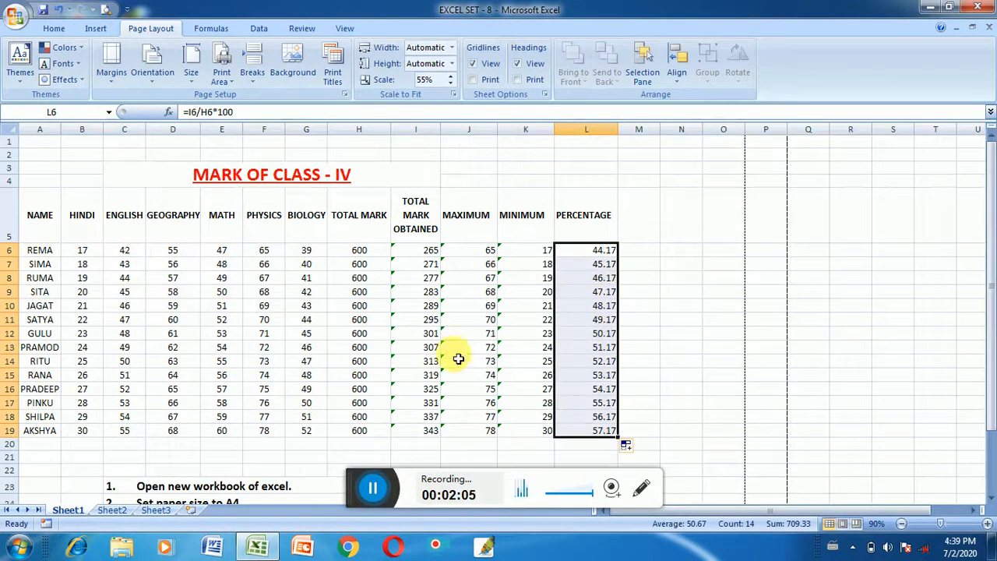
Set the sheet's paper size to A4, as asked in the task list below the mark table
scroll(463, 354, down, 3)
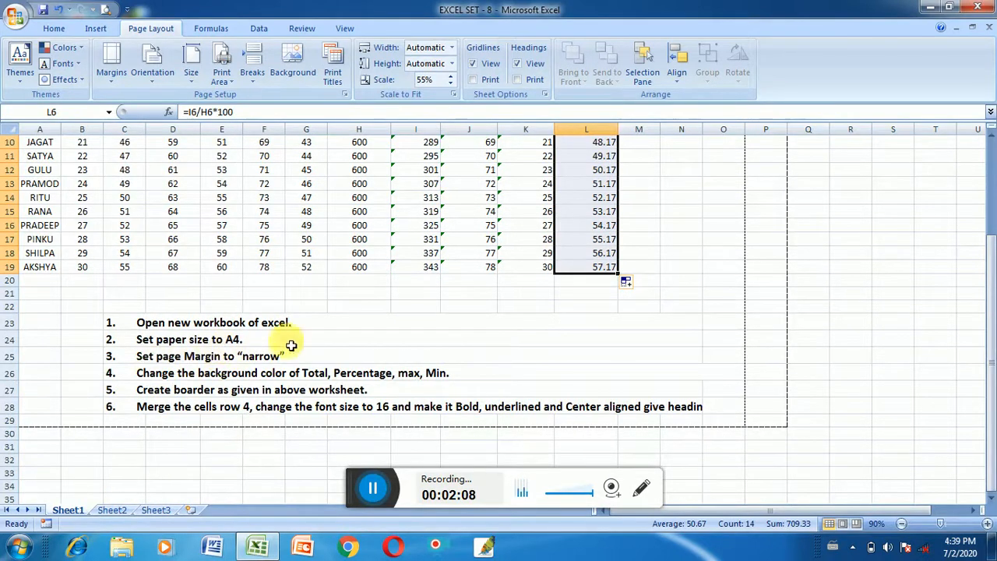
scroll(530, 351, up, 2)
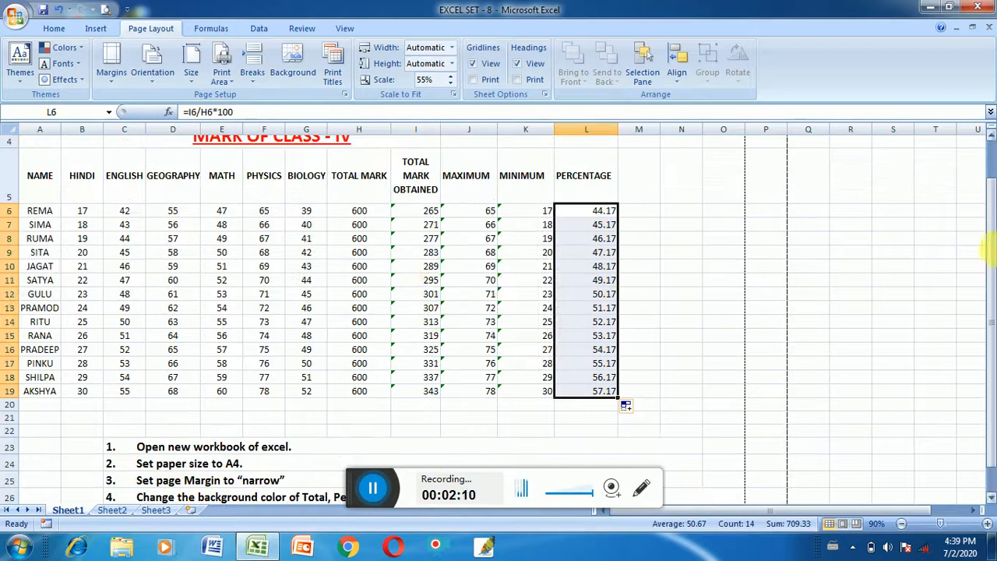
scroll(225, 160, up, 1)
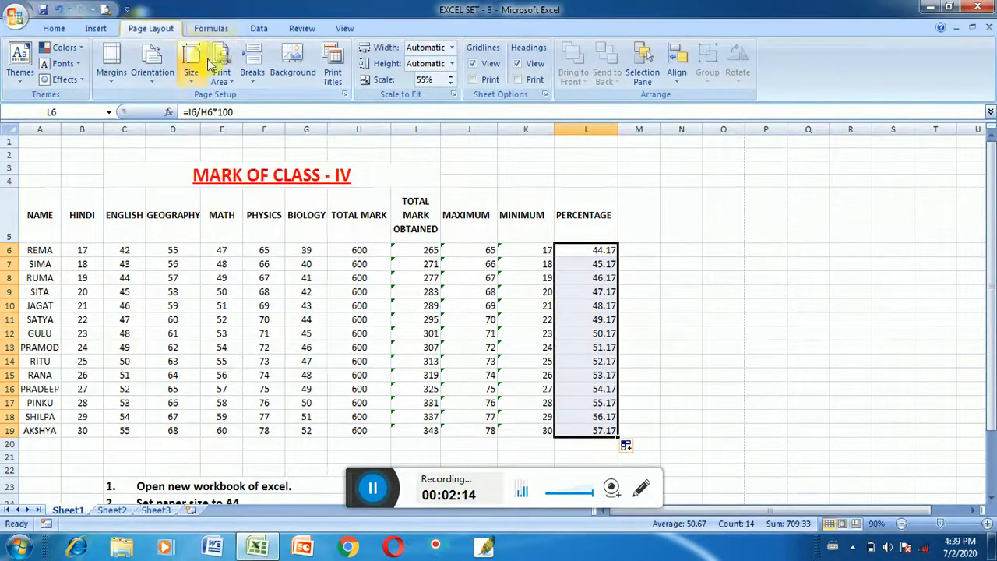
click(191, 76)
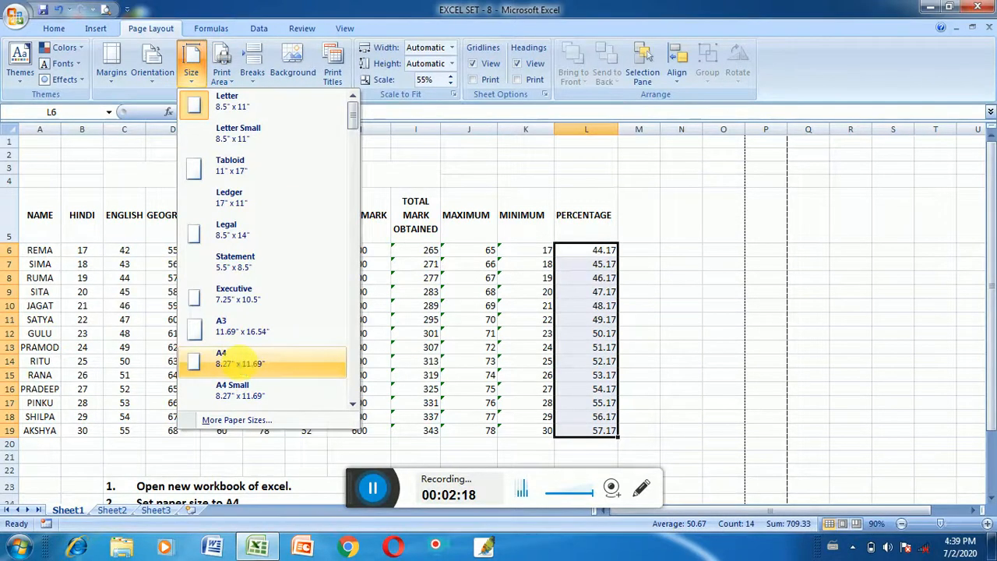
click(240, 363)
scroll(395, 320, down, 4)
click(731, 231)
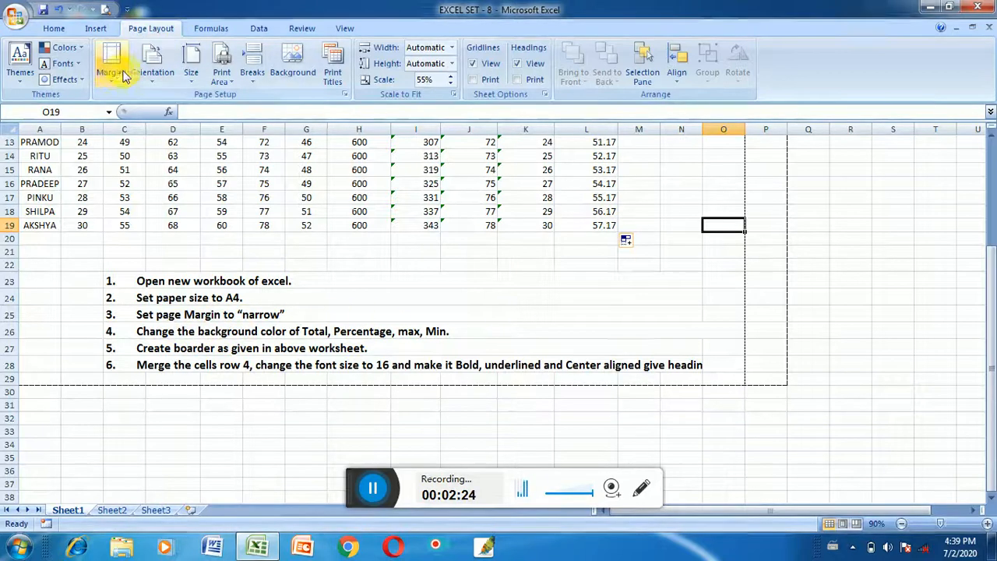
Set the sheet's page margins to the Narrow preset, as the task list asks
click(117, 71)
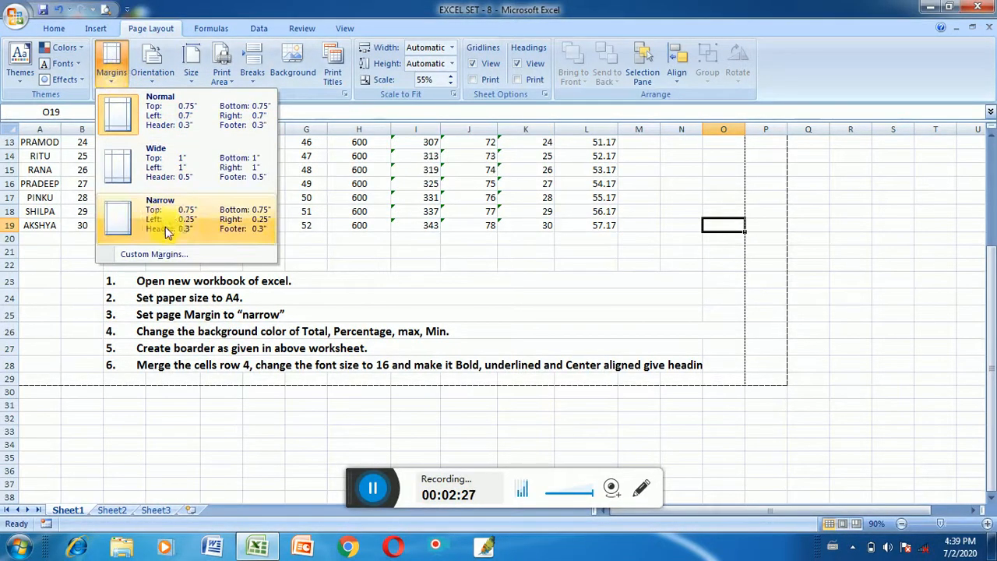
click(184, 214)
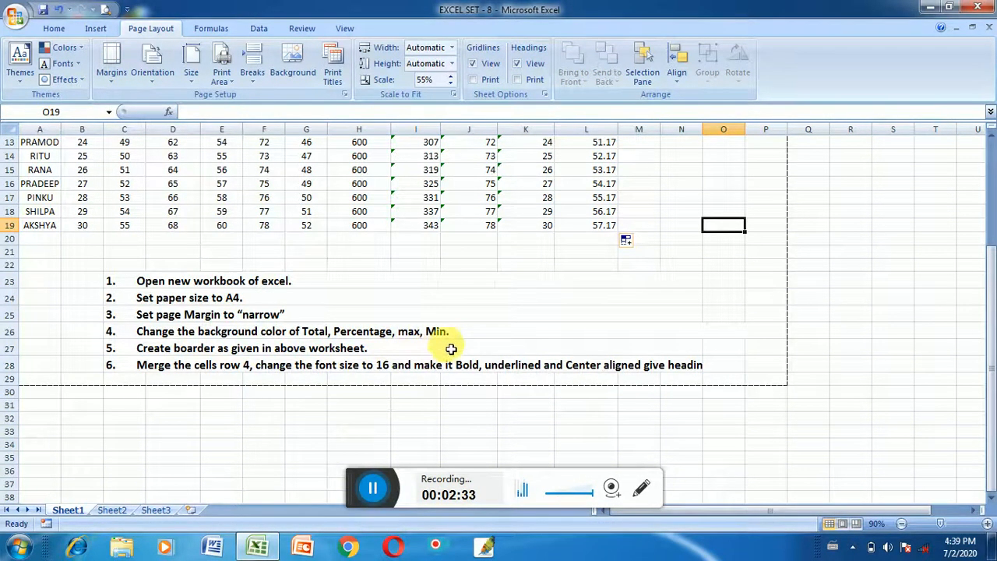
Fill the MAXIMUM column, J5 to J19 including its header, with yellow
scroll(440, 347, up, 3)
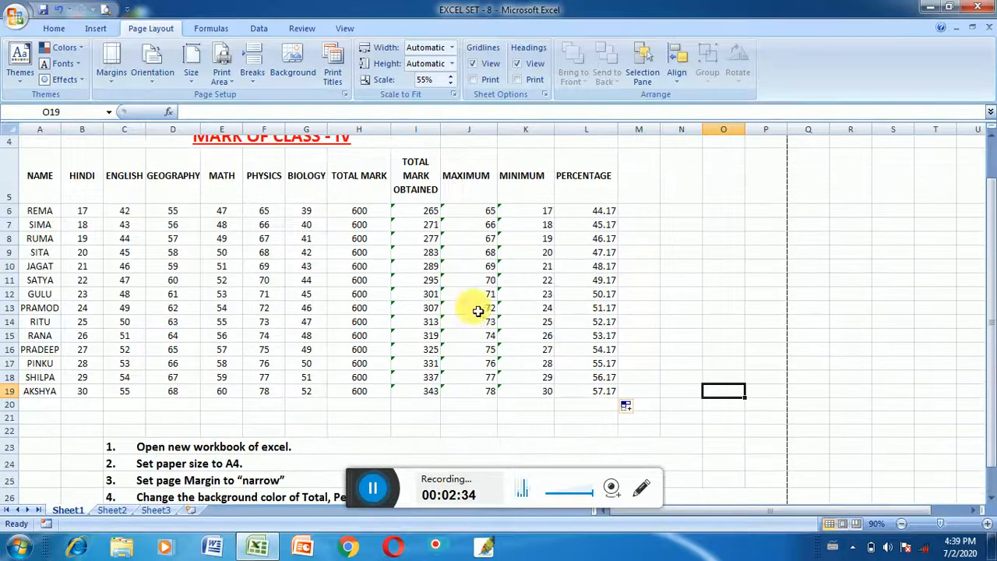
drag(481, 160, 477, 393)
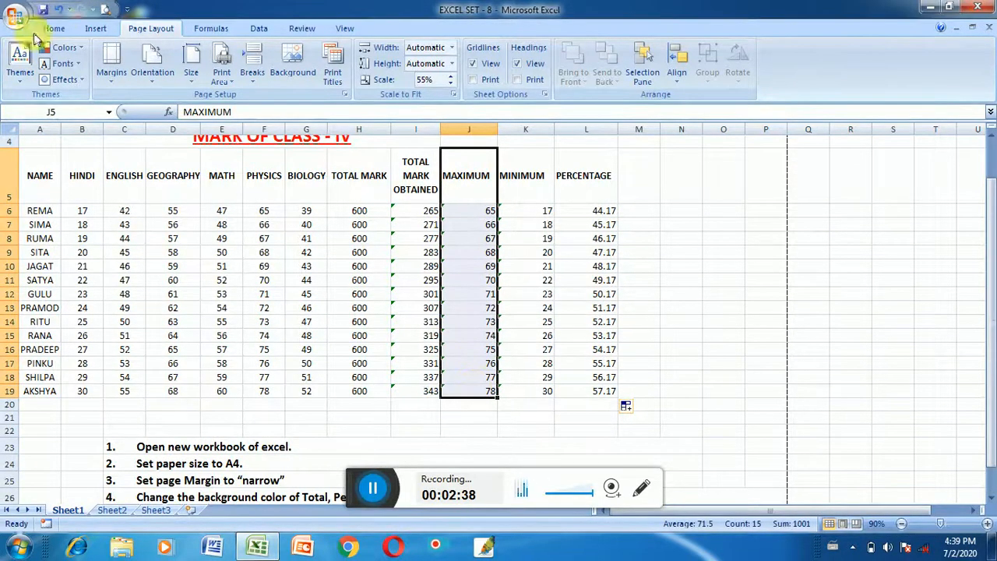
click(56, 28)
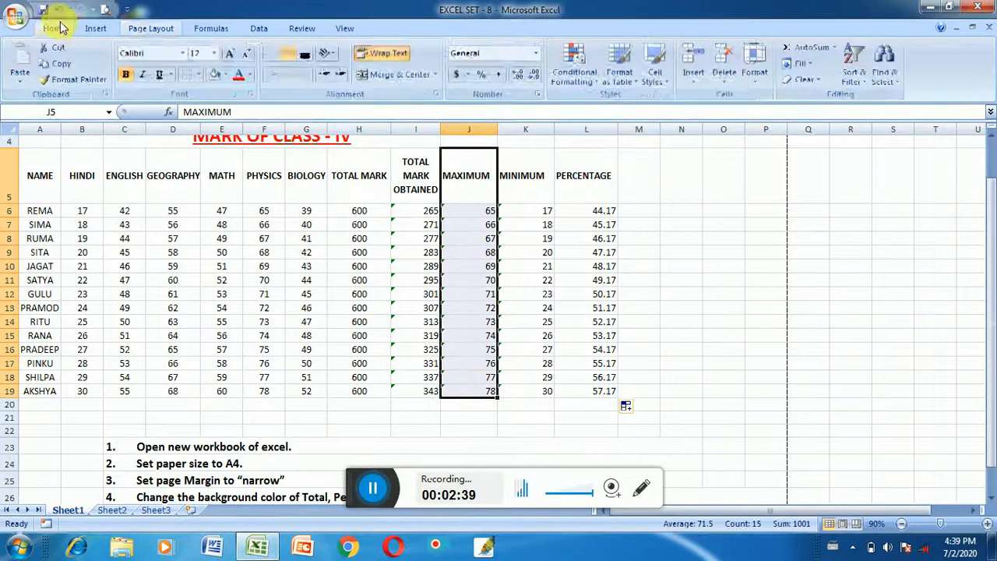
click(225, 75)
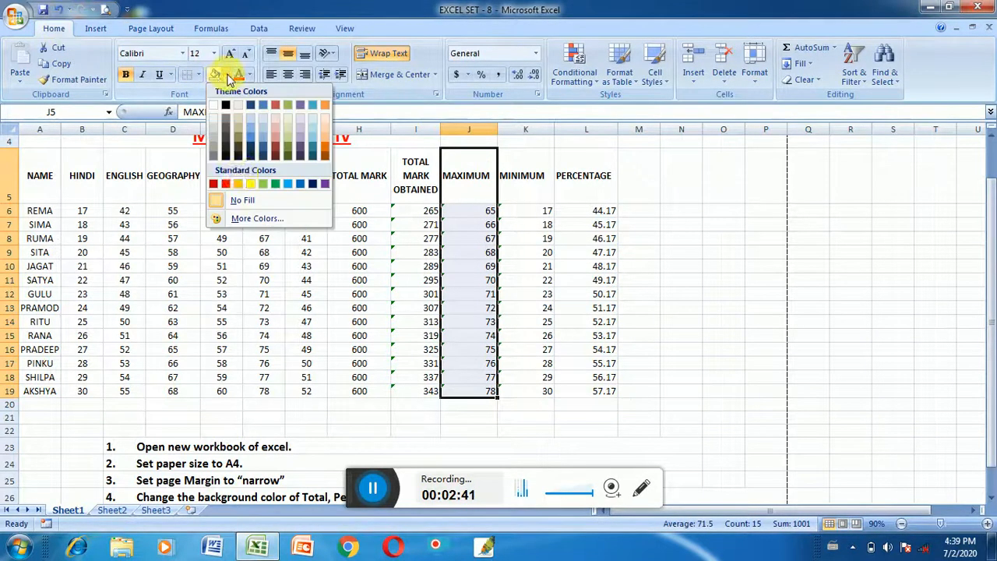
click(251, 187)
Fill the MINIMUM column, K5 to K19 including its header, with blue
drag(525, 152, 530, 397)
click(224, 75)
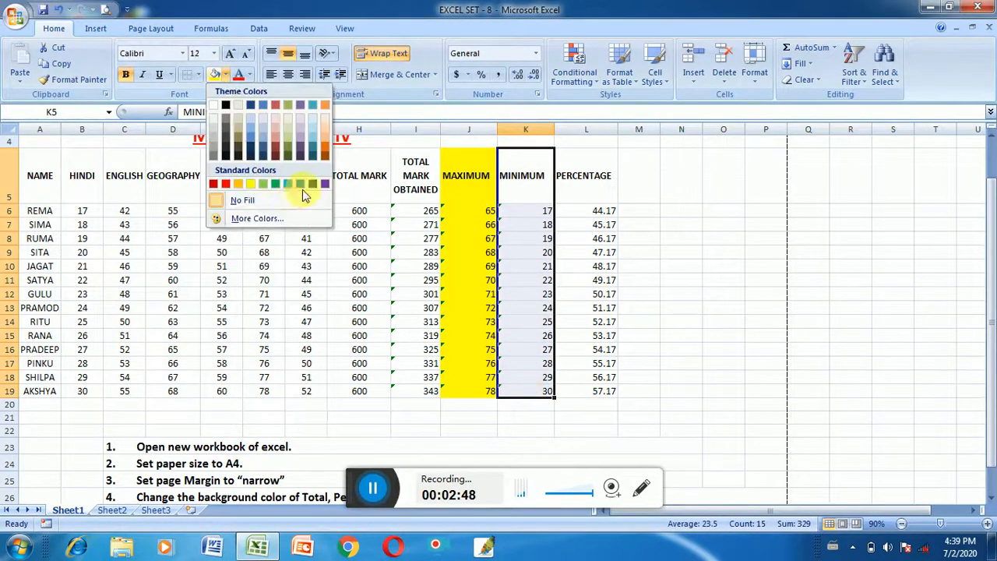
click(296, 187)
Fill the PERCENTAGE column, L5 to L19 including its header, with light green
drag(585, 169, 607, 398)
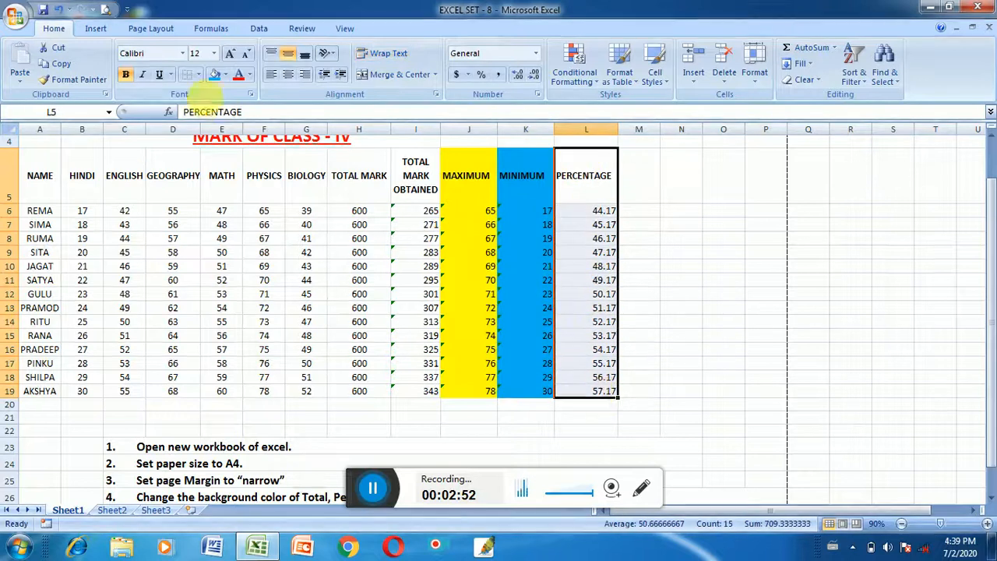
click(225, 75)
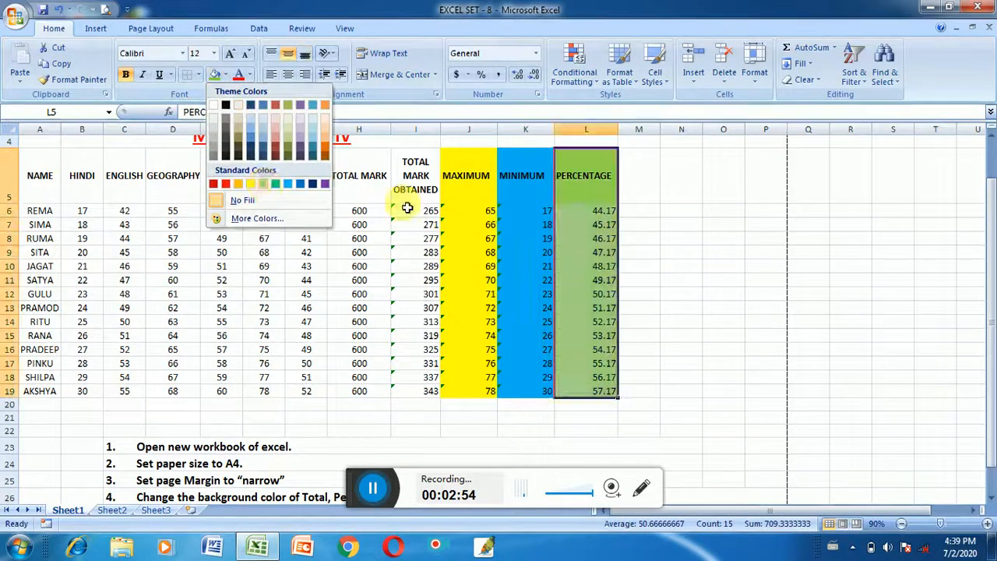
click(265, 187)
click(677, 238)
Apply All Borders to the whole mark table, A5 to L19
scroll(176, 273, down, 4)
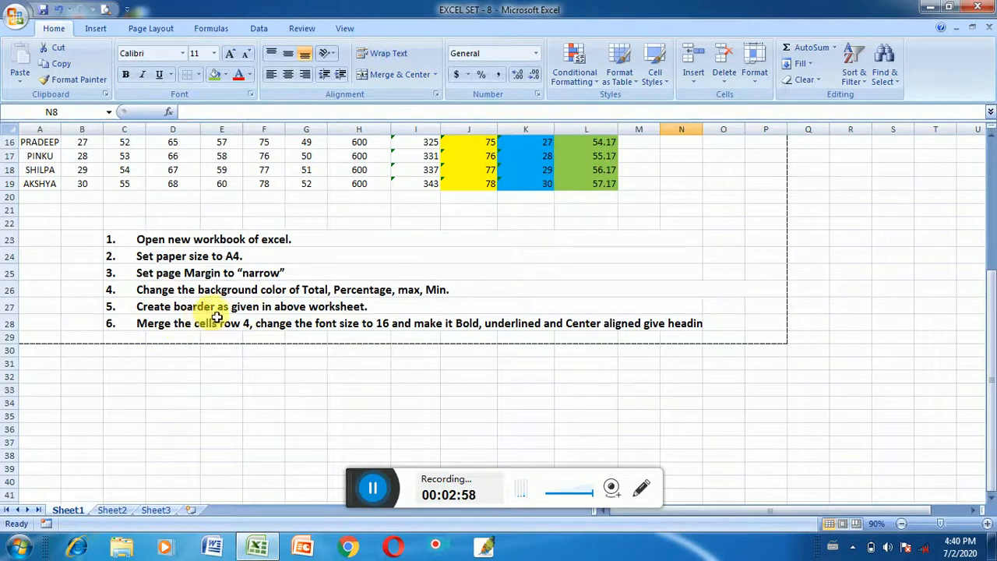
scroll(535, 267, up, 2)
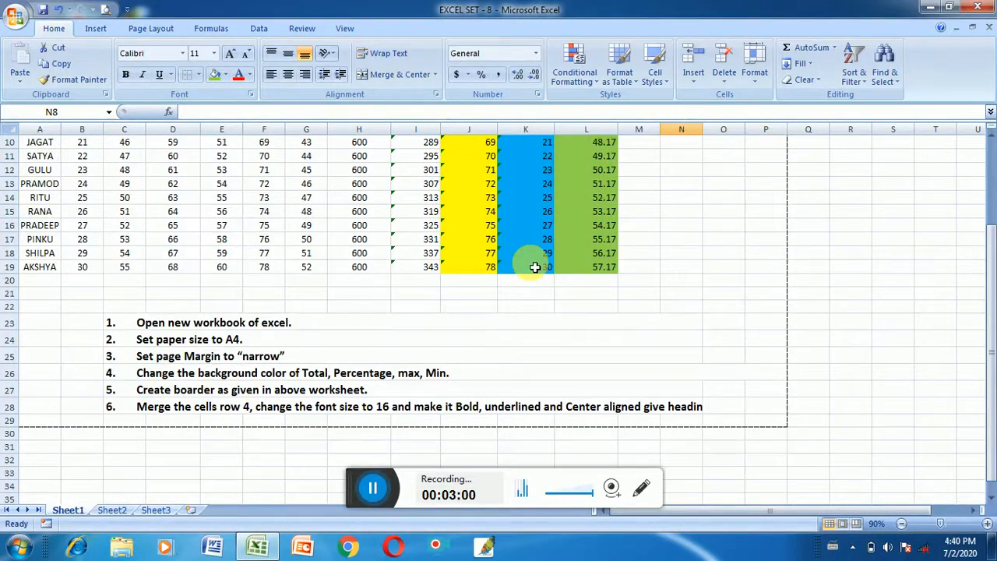
scroll(211, 249, up, 2)
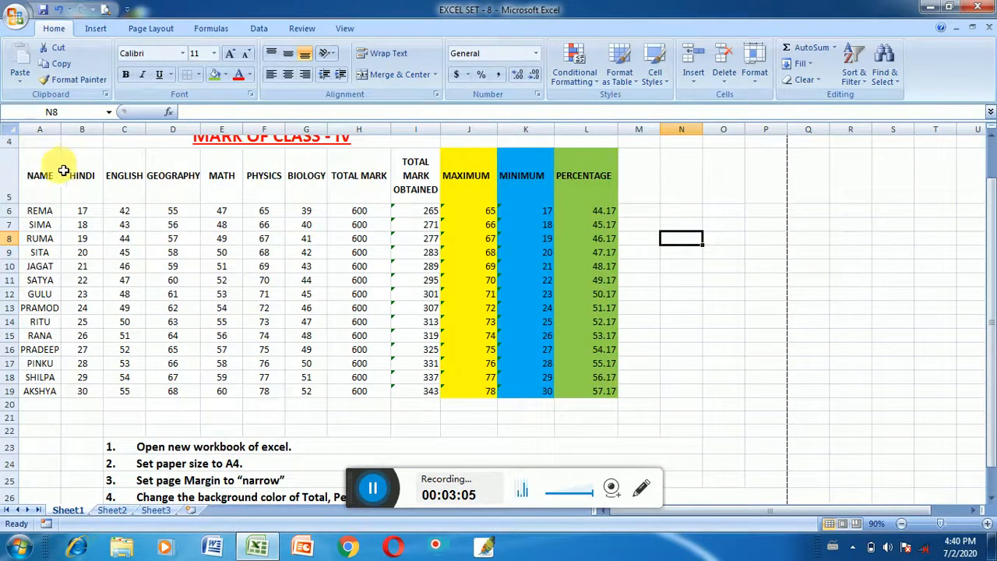
scroll(62, 168, up, 1)
drag(54, 198, 603, 438)
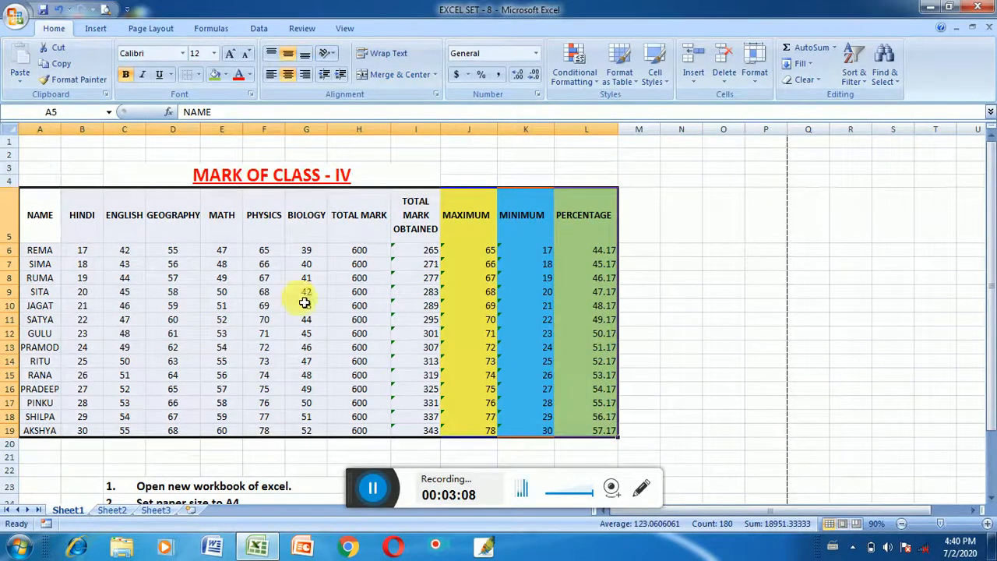
click(198, 76)
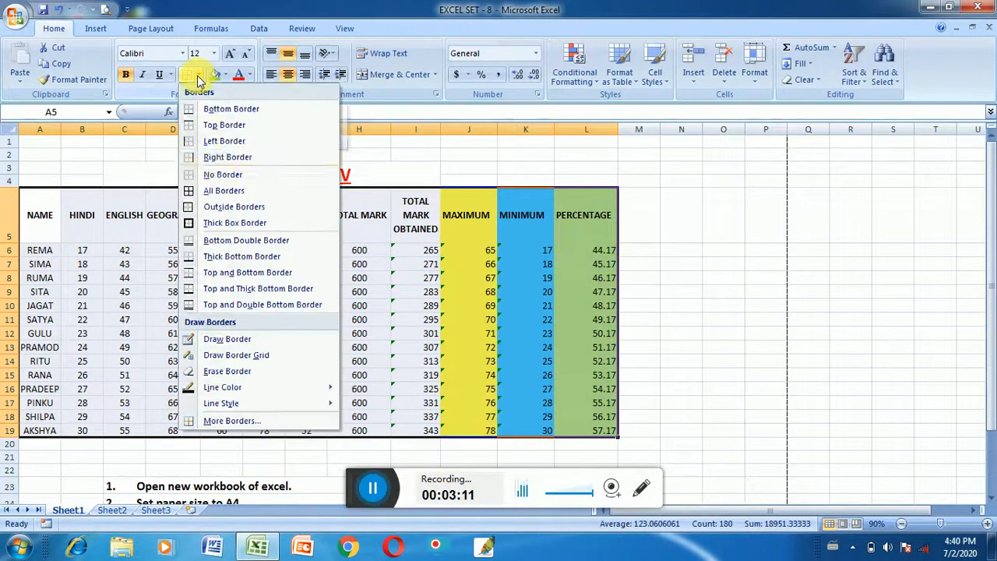
click(224, 192)
click(705, 251)
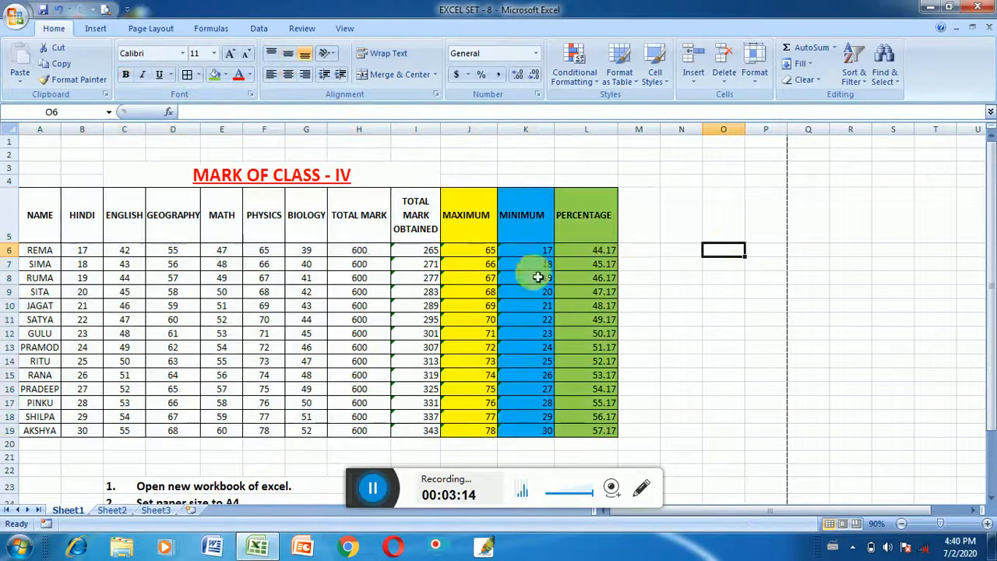
Merge and center the empty cell range Q10 to T15 beside the mark table
scroll(390, 284, down, 1)
scroll(397, 280, down, 2)
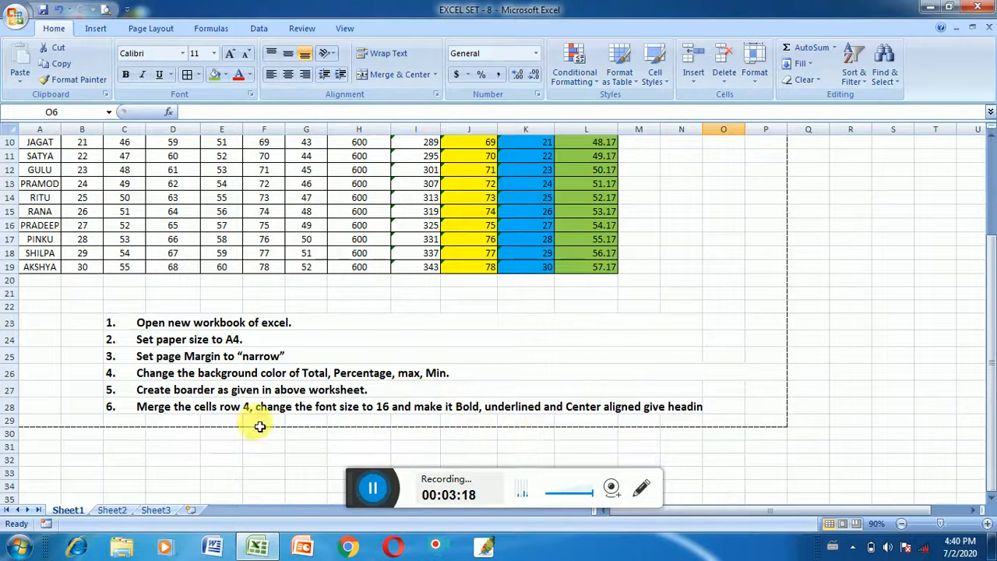
scroll(264, 425, up, 2)
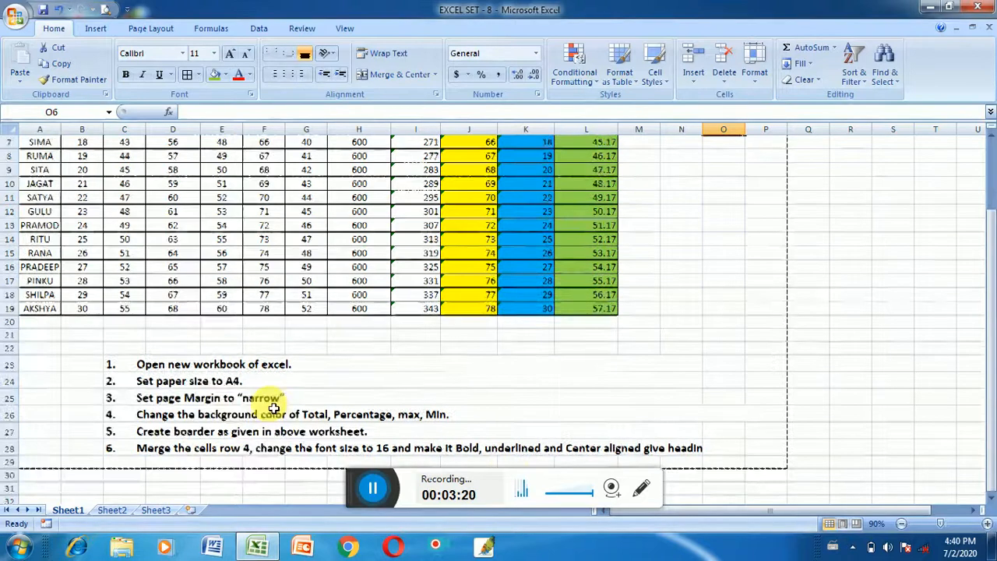
scroll(132, 233, up, 1)
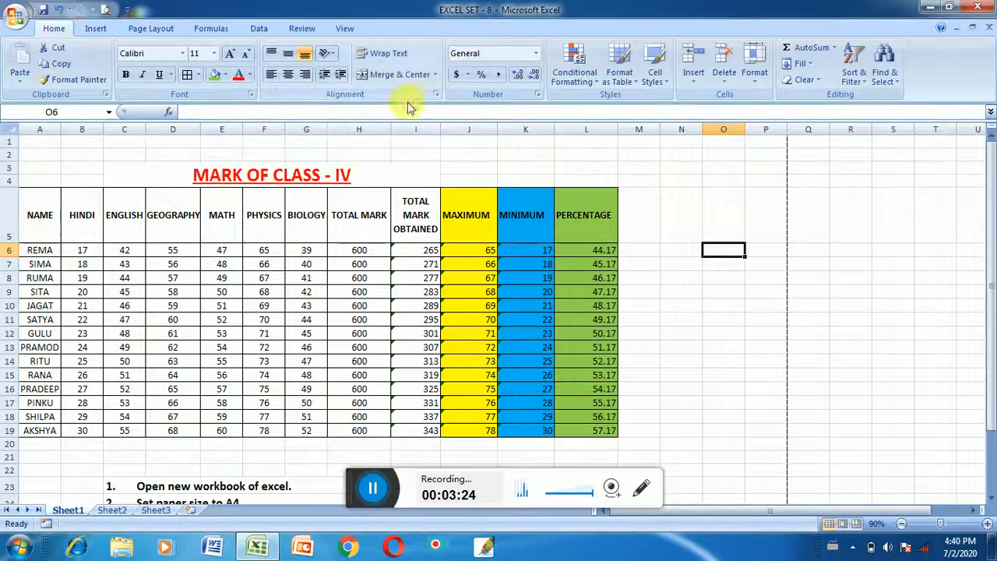
scroll(748, 370, down, 2)
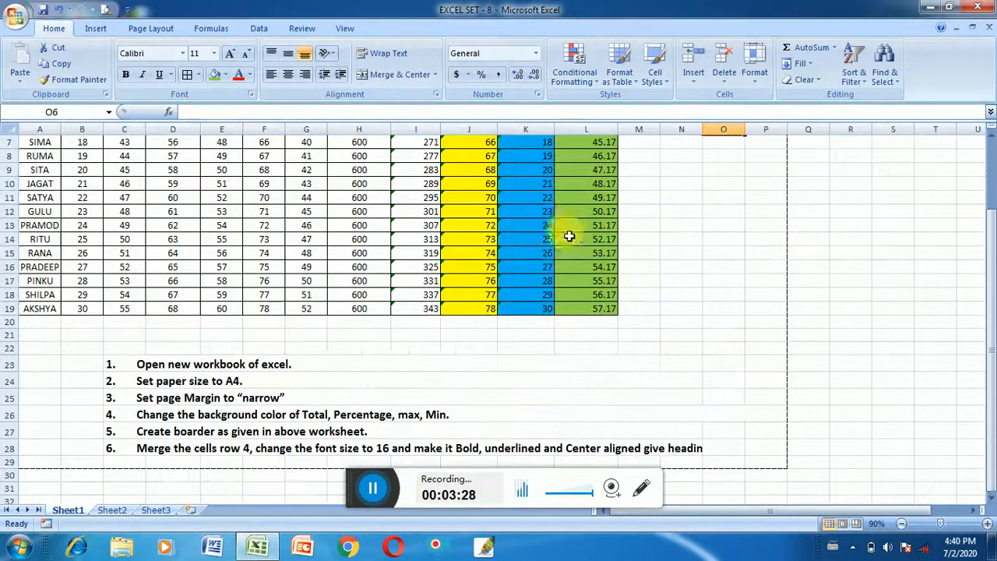
drag(813, 187, 937, 271)
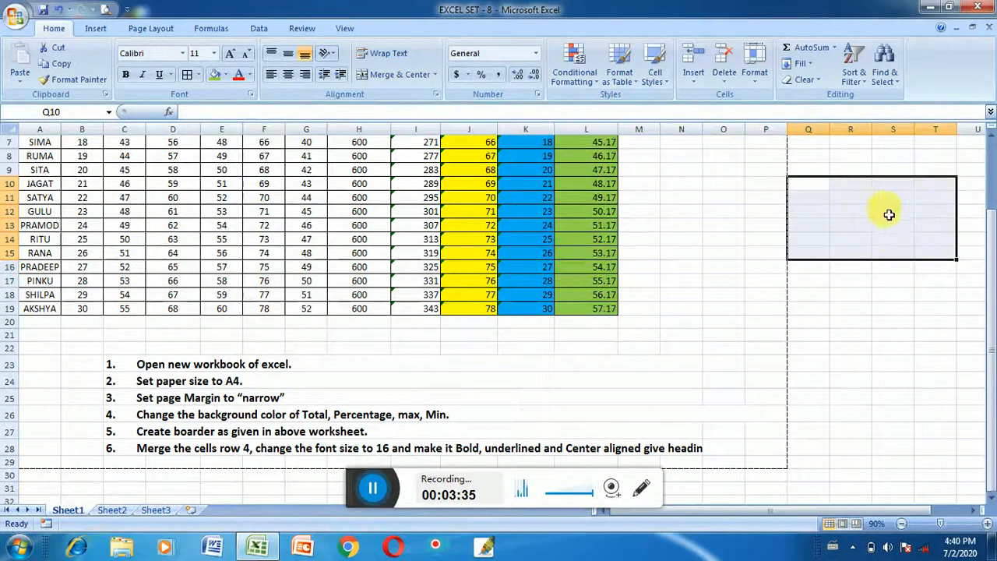
click(395, 75)
click(892, 322)
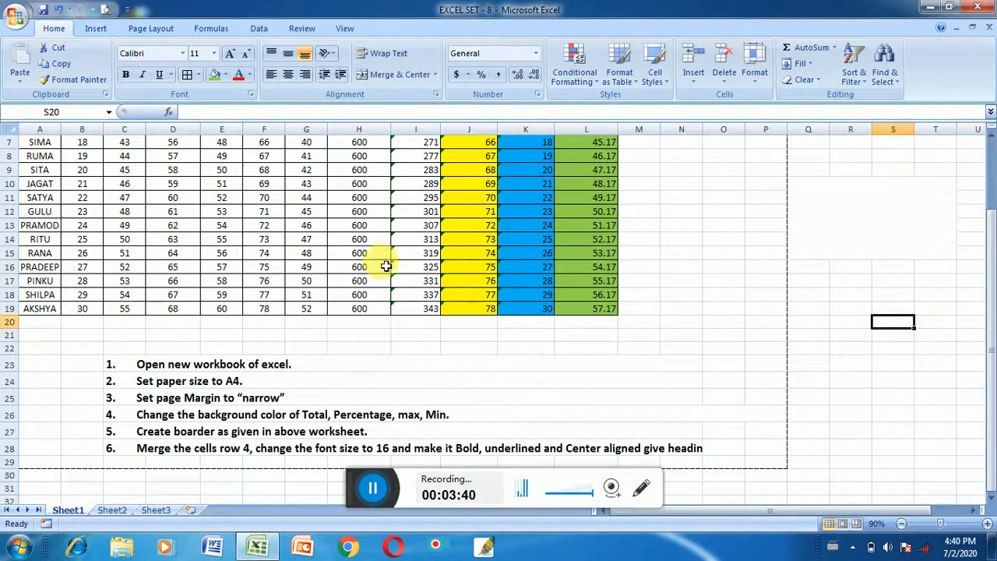
Set the font size of the whole mark table, A5 to L19, to 16
scroll(386, 267, up, 2)
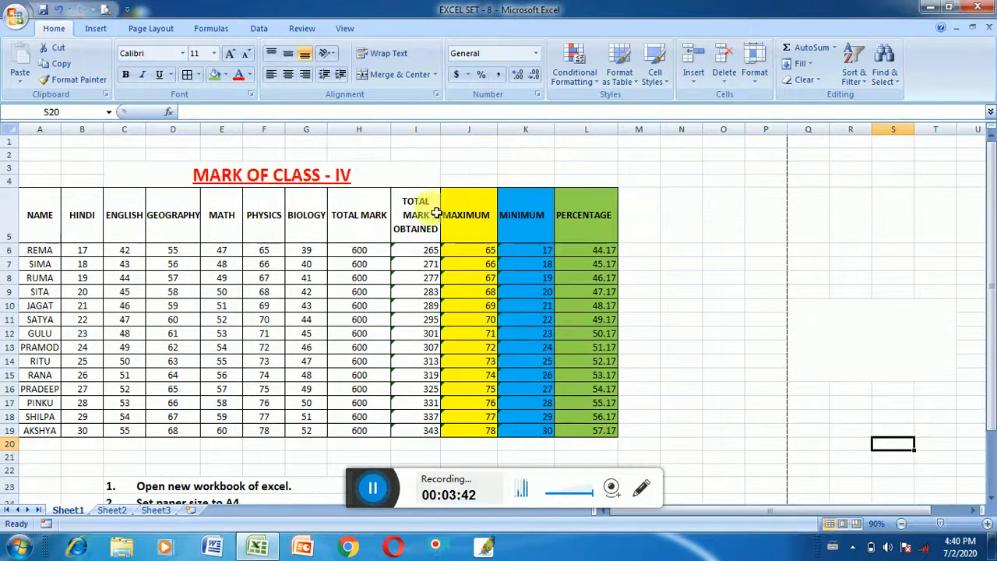
scroll(594, 263, down, 2)
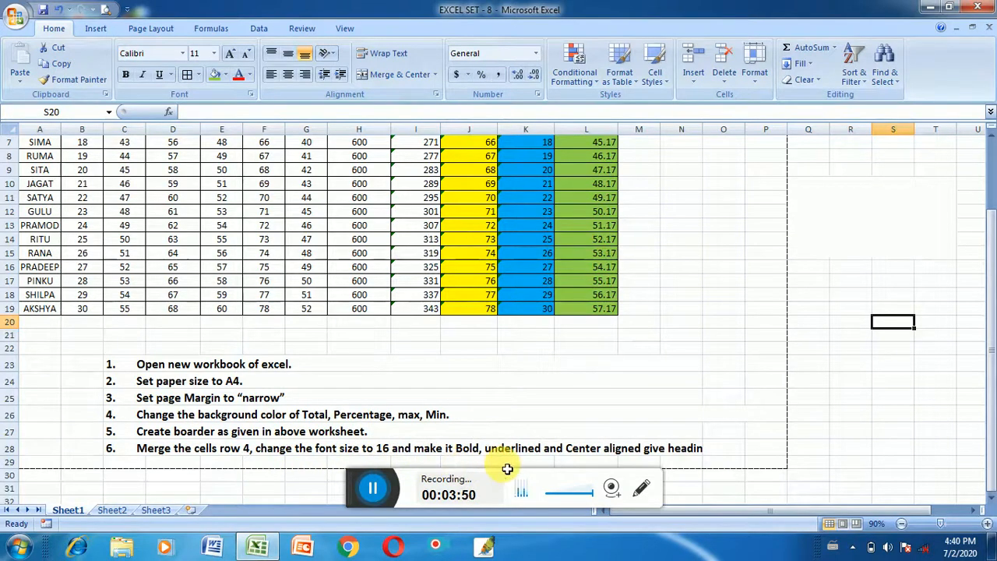
scroll(380, 439, up, 2)
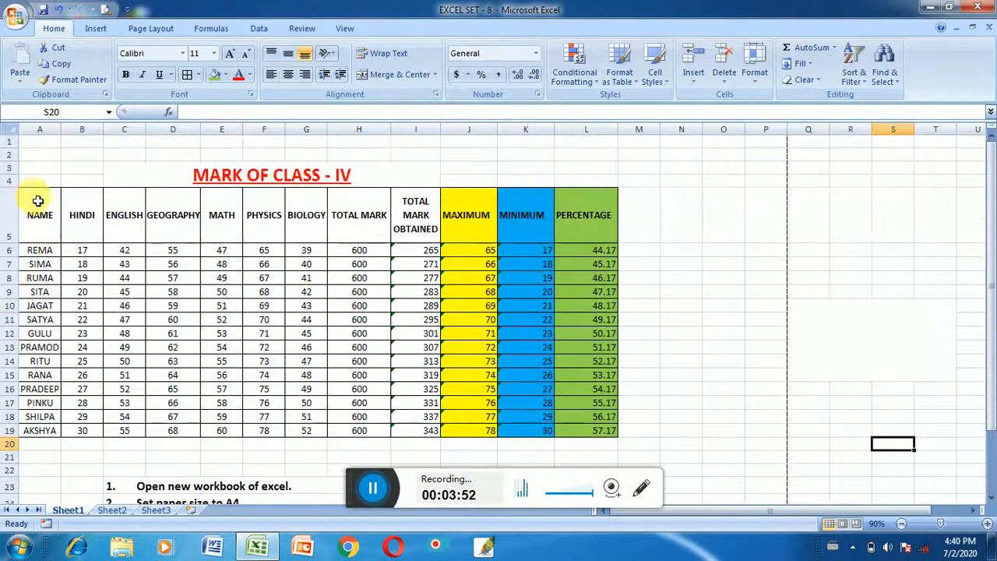
drag(30, 194, 603, 431)
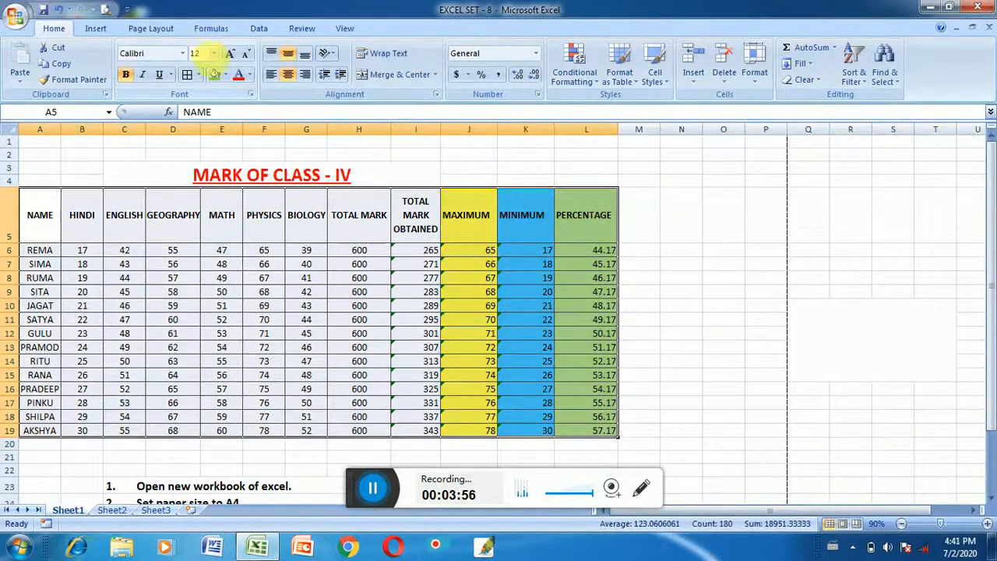
click(213, 54)
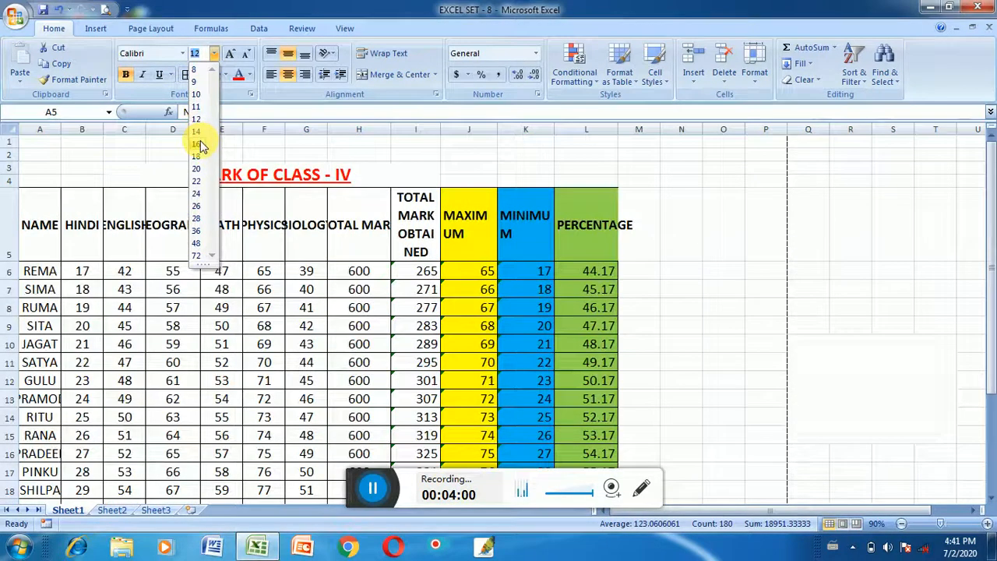
click(196, 143)
AutoFit the column widths of the mark table, A5 to L19, to suit the enlarged text
drag(441, 130, 444, 129)
scroll(94, 204, down, 1)
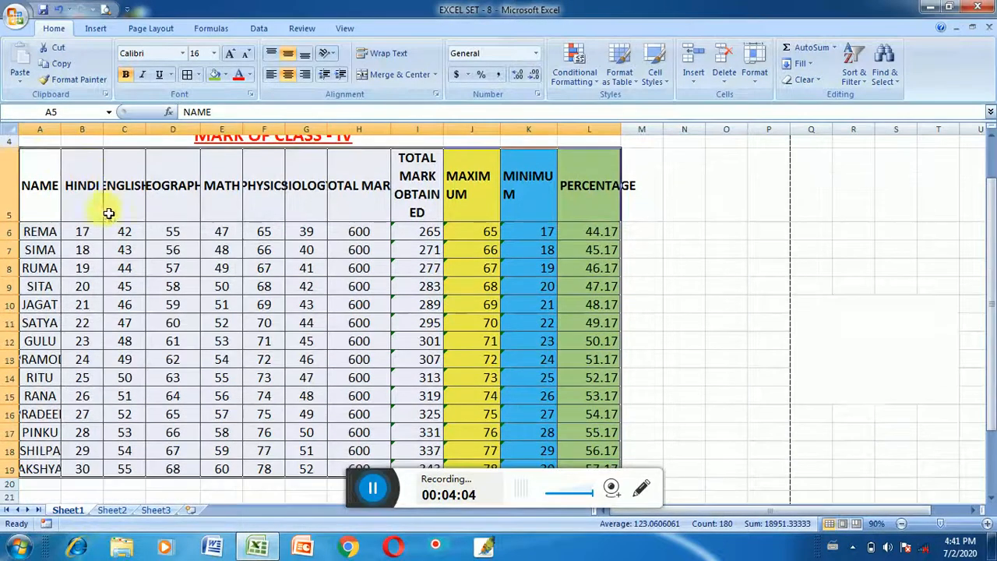
drag(41, 166, 597, 475)
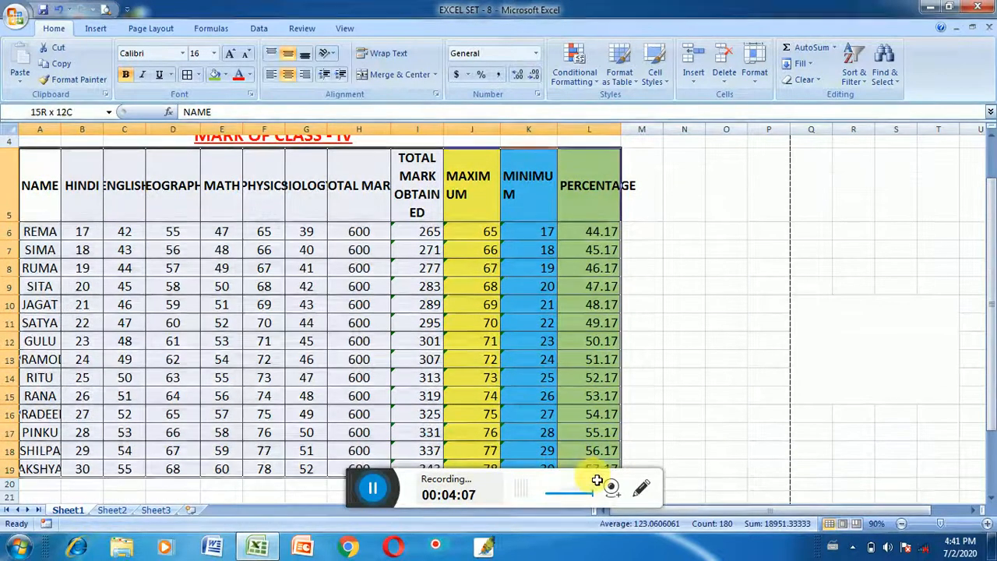
click(763, 72)
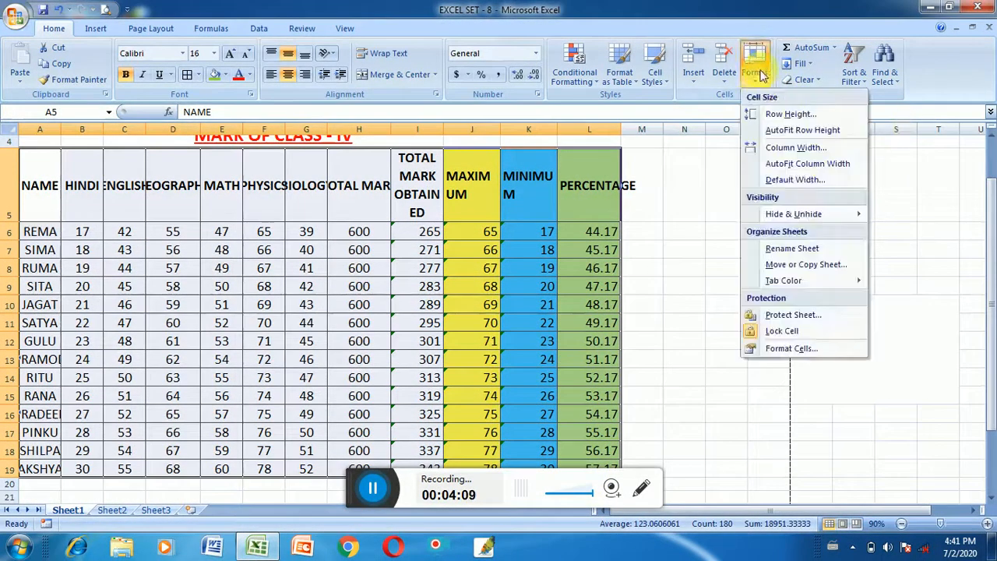
click(808, 163)
click(814, 207)
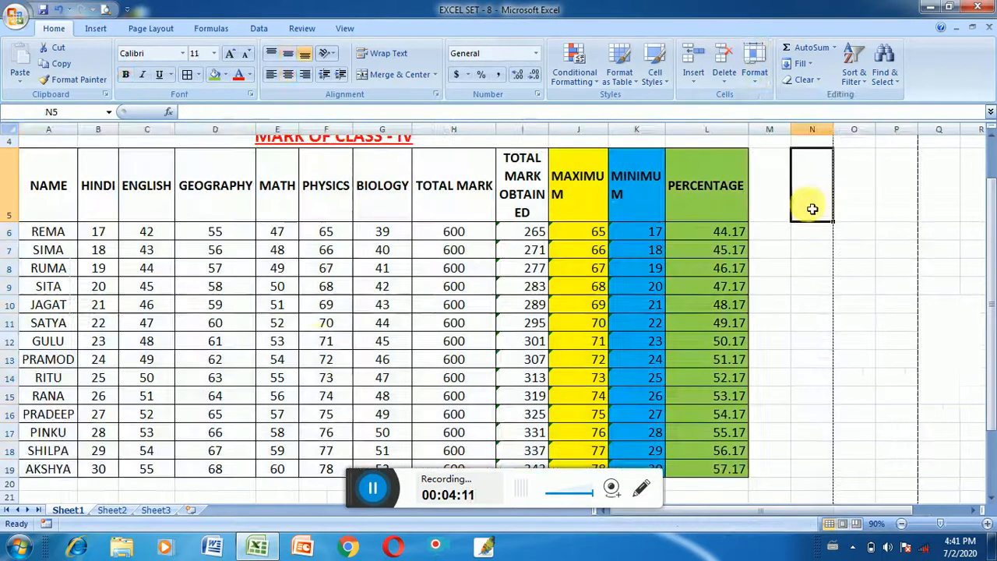
Make all text in the mark table, A5 to L19, bold
scroll(393, 388, down, 4)
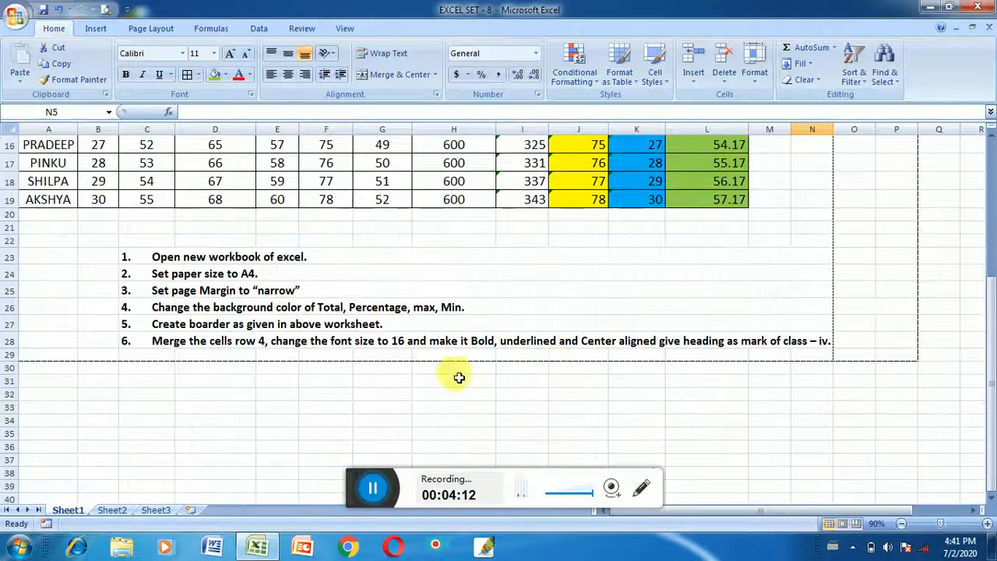
scroll(407, 320, up, 4)
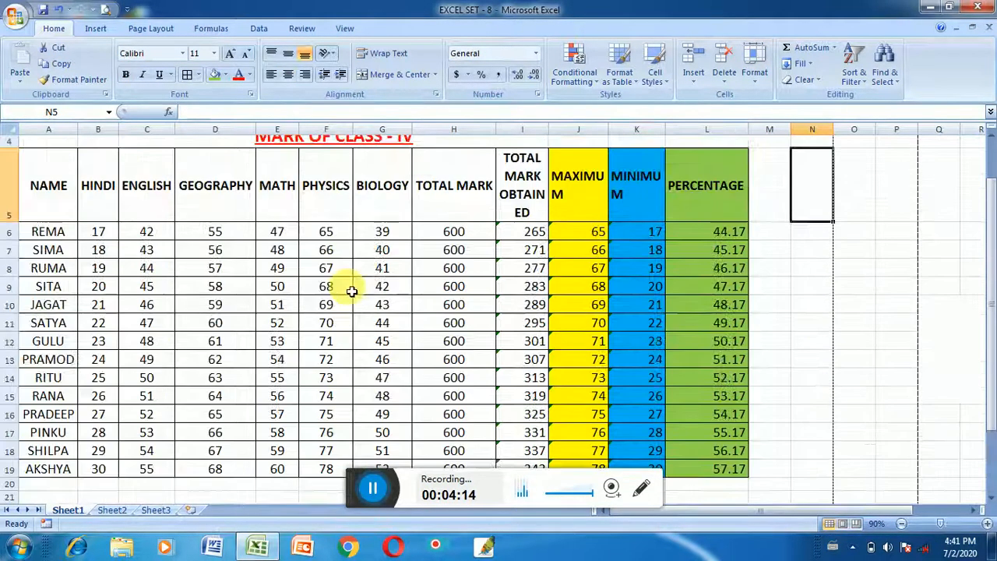
drag(48, 160, 735, 467)
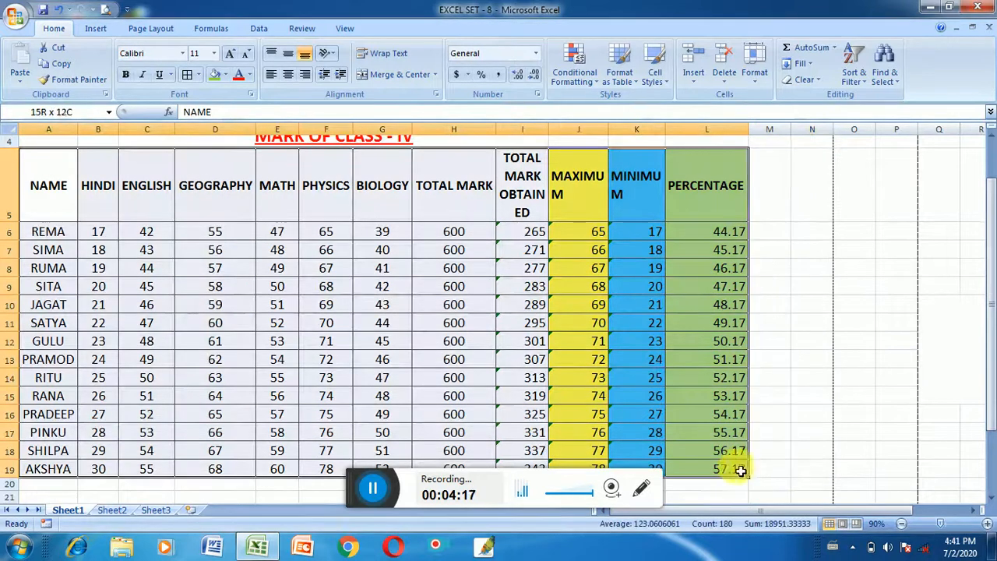
click(125, 74)
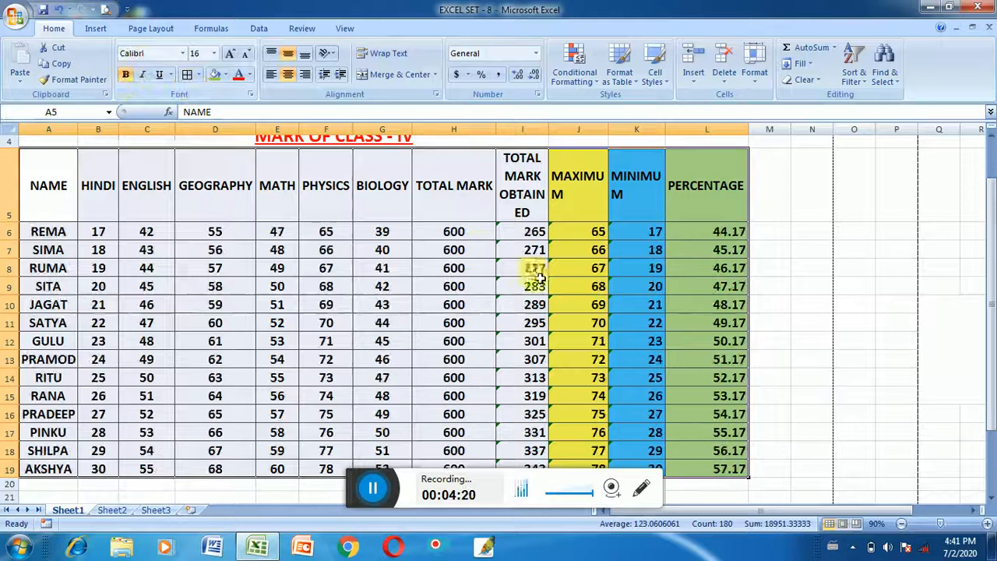
Review the underline and center alignment requirements in the task list and compare them with the mark sheet
scroll(553, 289, down, 3)
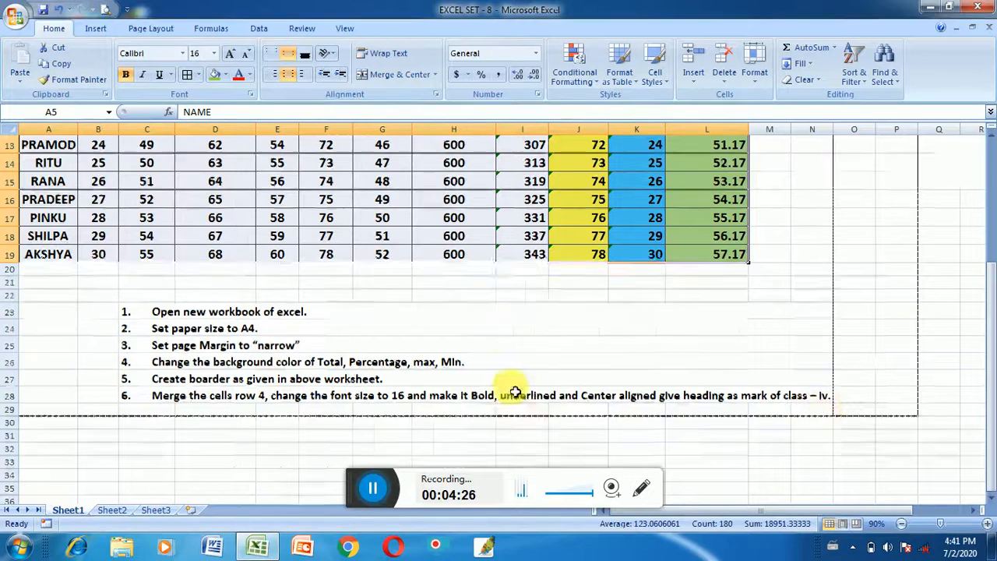
scroll(516, 387, up, 3)
scroll(578, 375, up, 1)
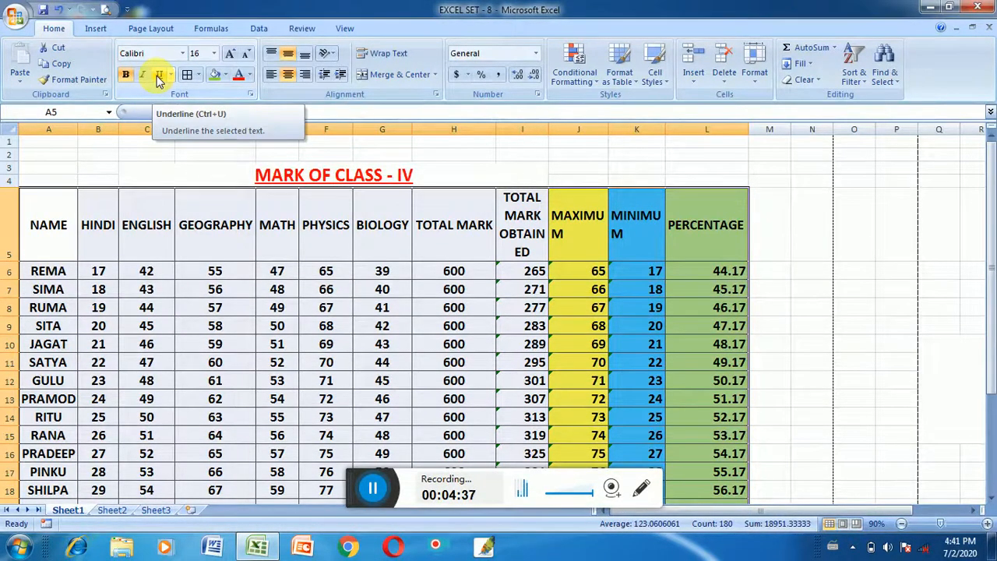
scroll(413, 204, down, 3)
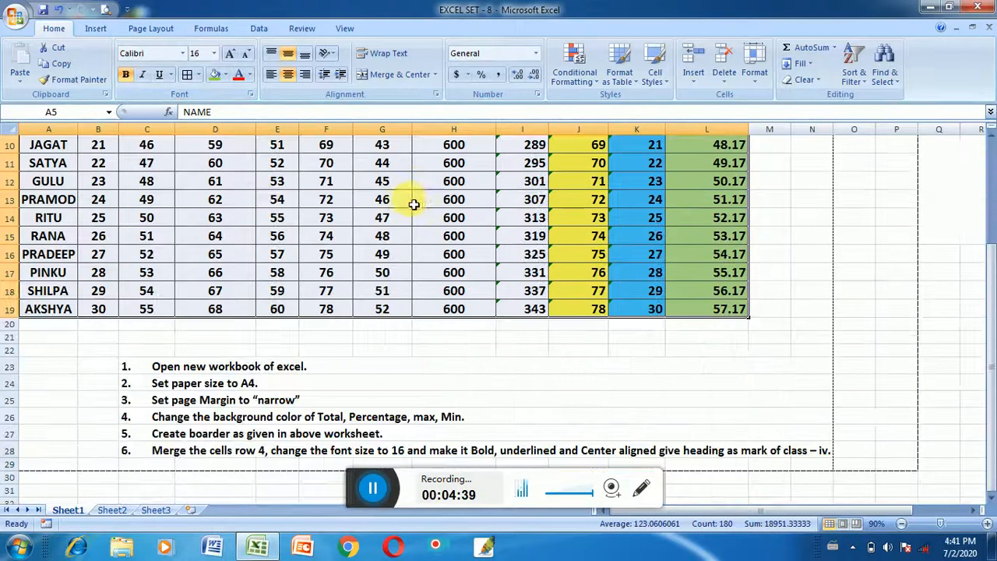
scroll(410, 196, up, 3)
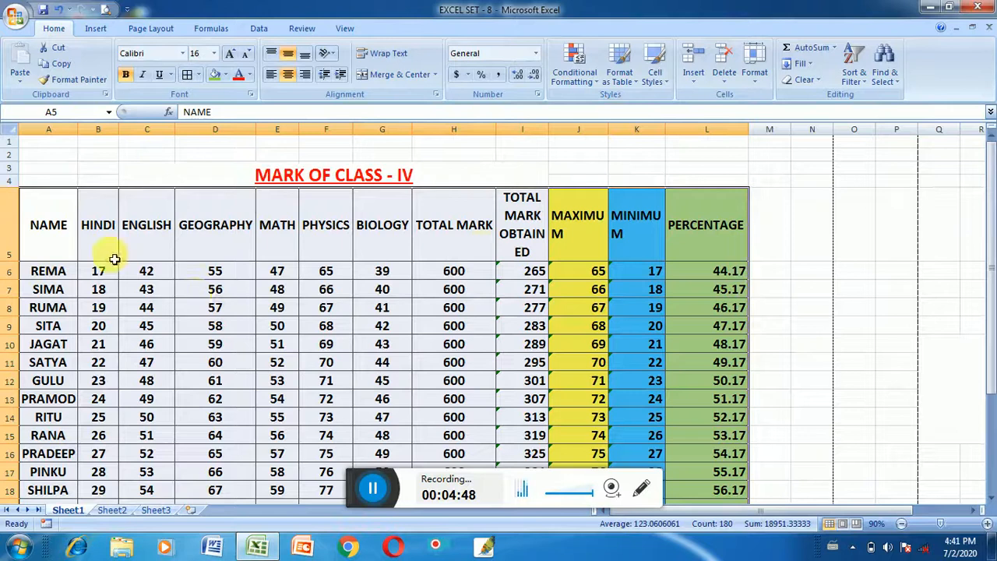
scroll(365, 290, down, 1)
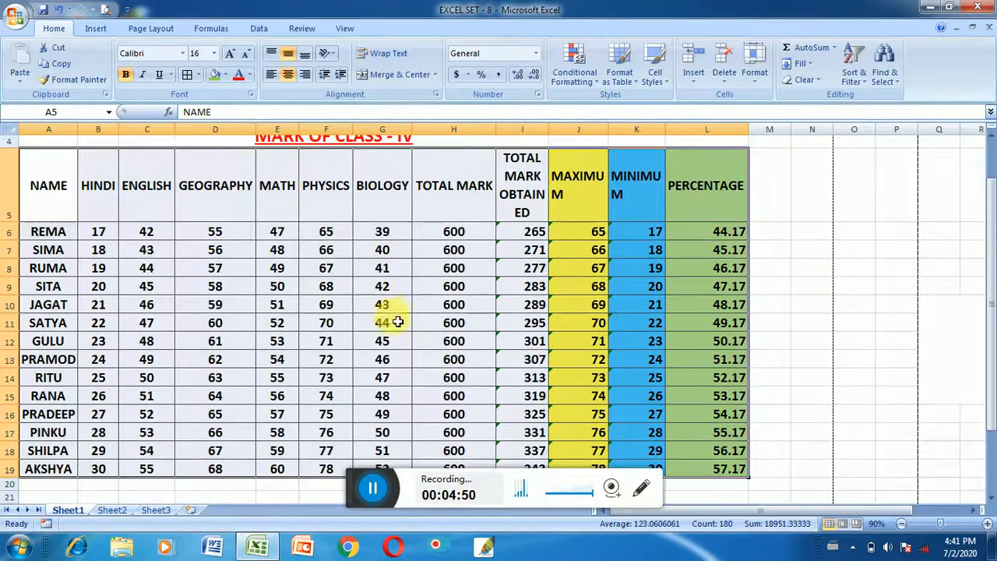